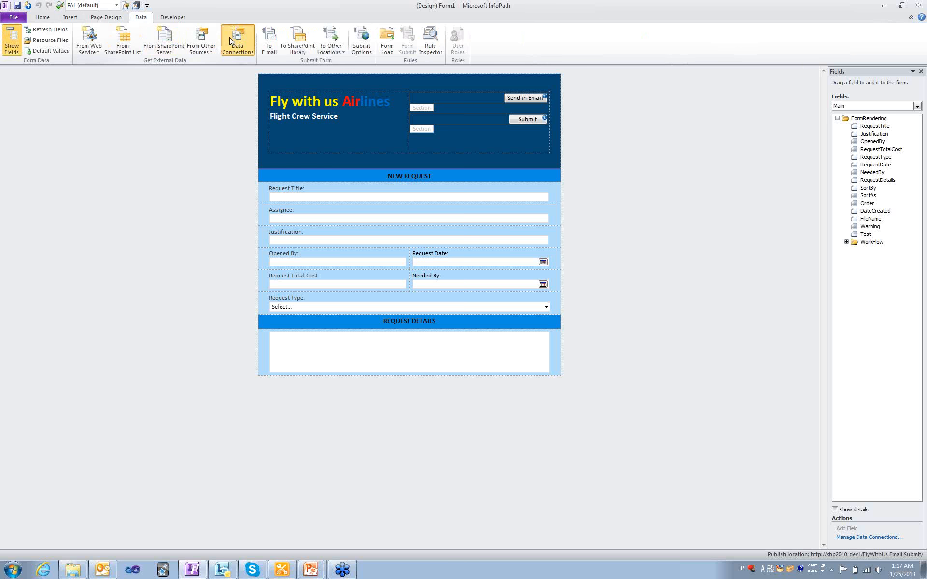
# - Open the Email Submit data connection for modification and examine the XPath formula behind its To recipient
pyautogui.click(230, 37)
pyautogui.click(363, 205)
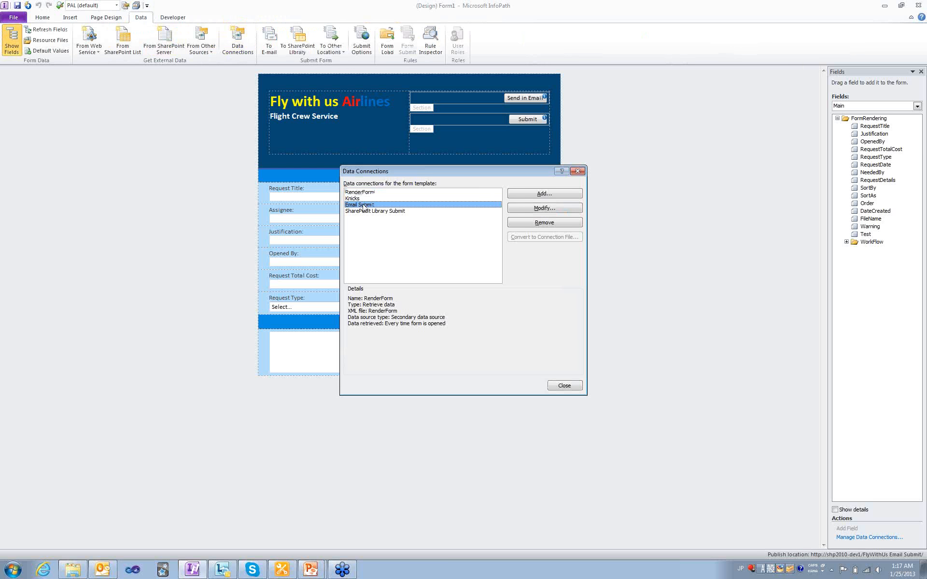
pyautogui.click(527, 210)
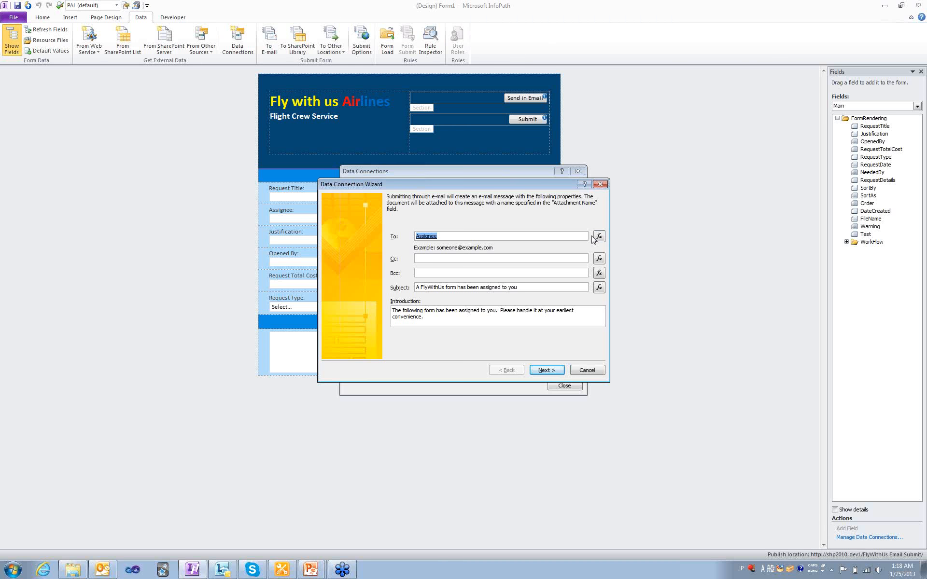
pyautogui.click(598, 236)
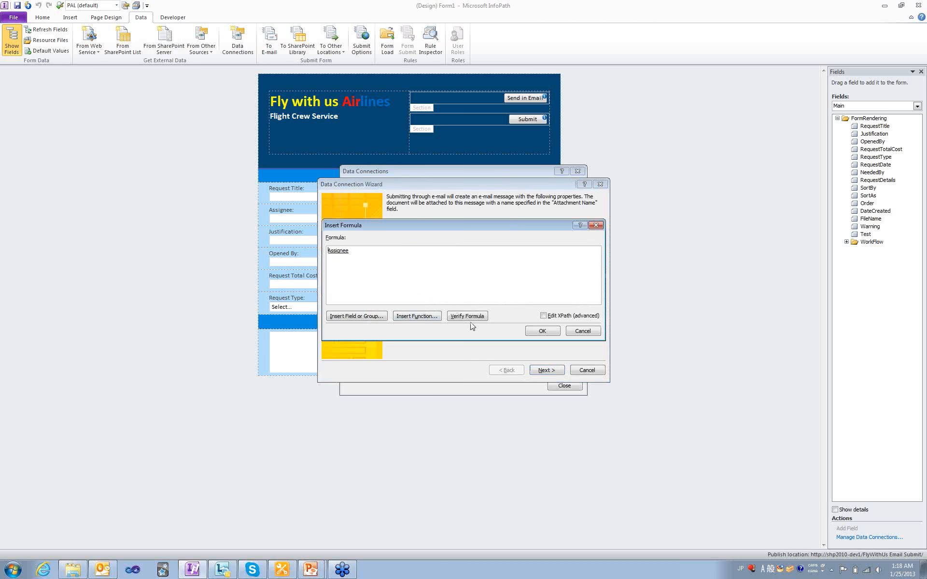
pyautogui.click(543, 315)
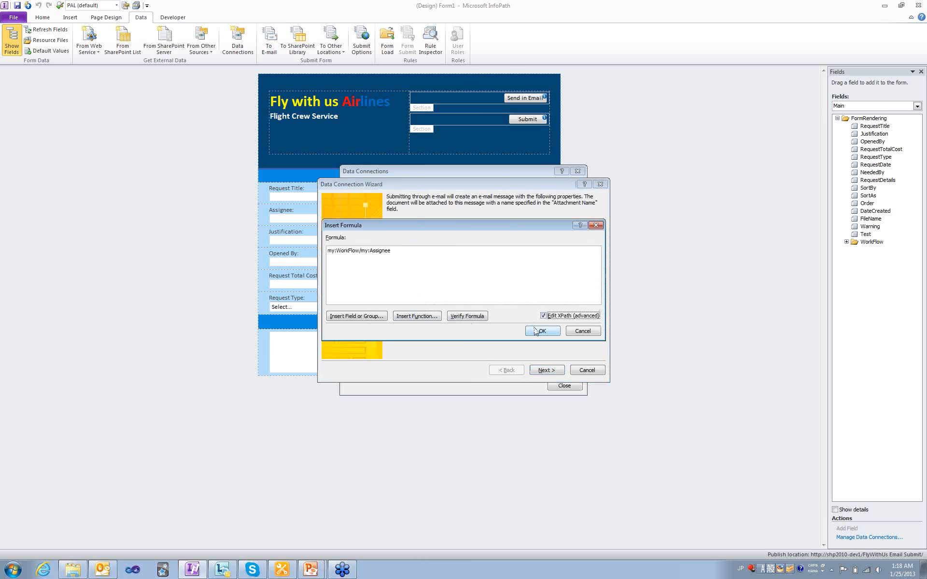
pyautogui.click(536, 331)
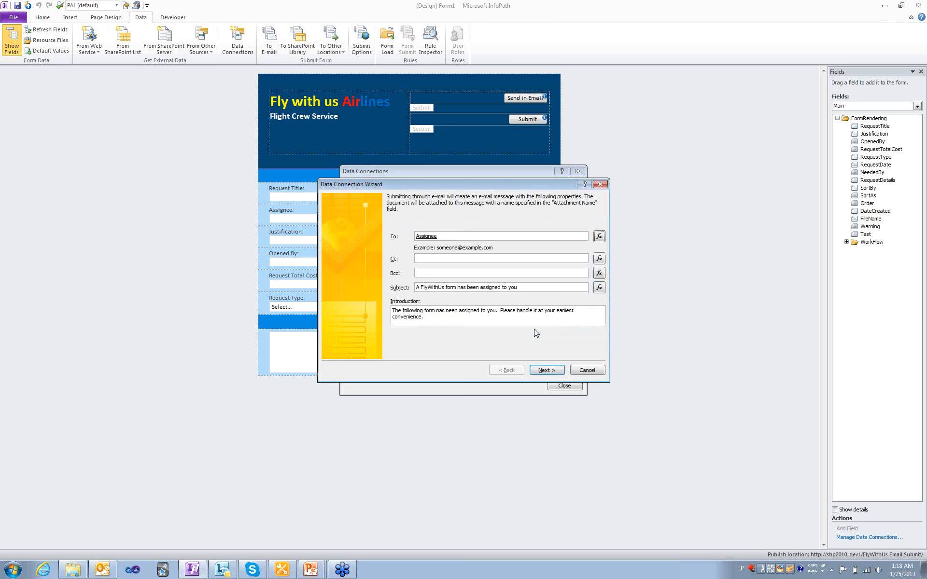
# - Review the Email Submit subject and attachment settings, keep sending only the active view with no attachment, and finish the connection wizard
pyautogui.click(428, 289)
pyautogui.click(551, 372)
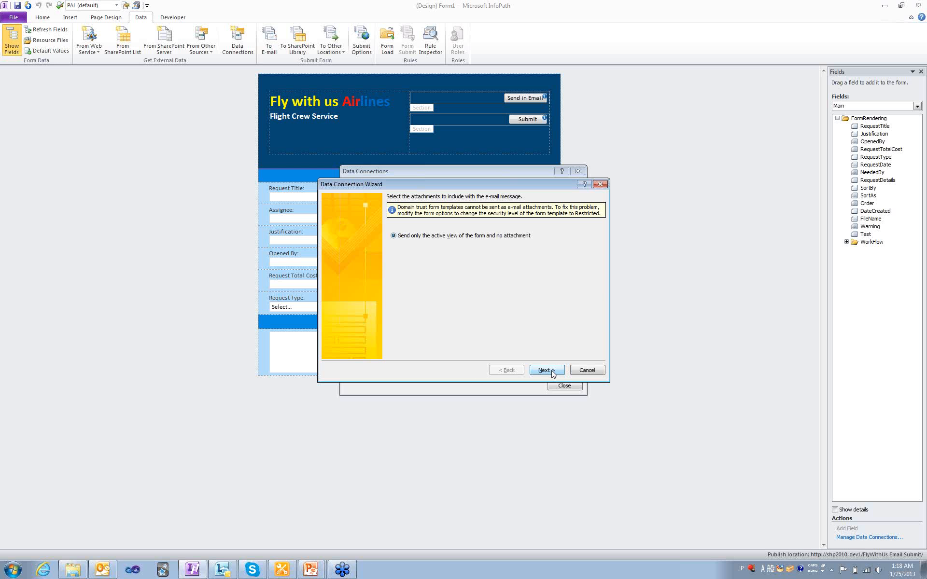
pyautogui.click(405, 237)
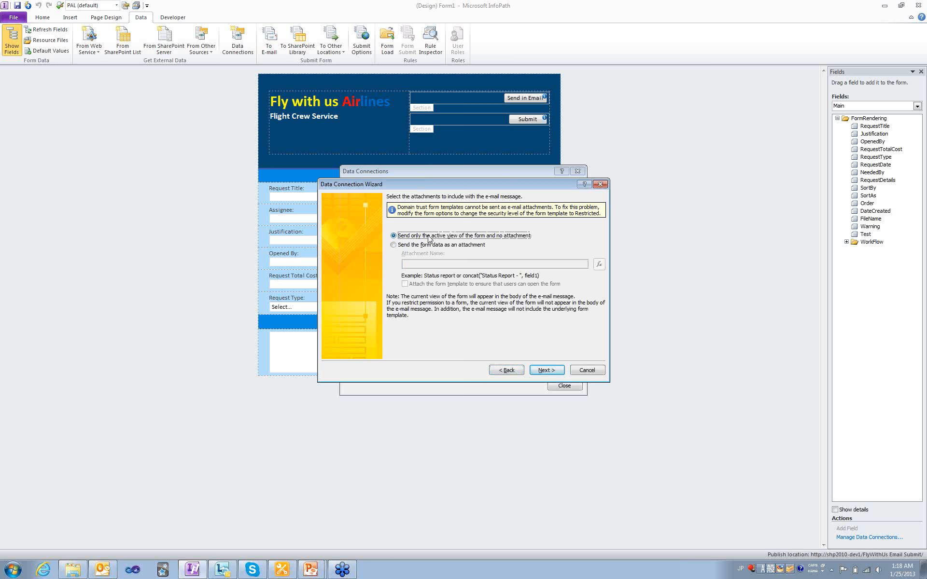
pyautogui.click(547, 370)
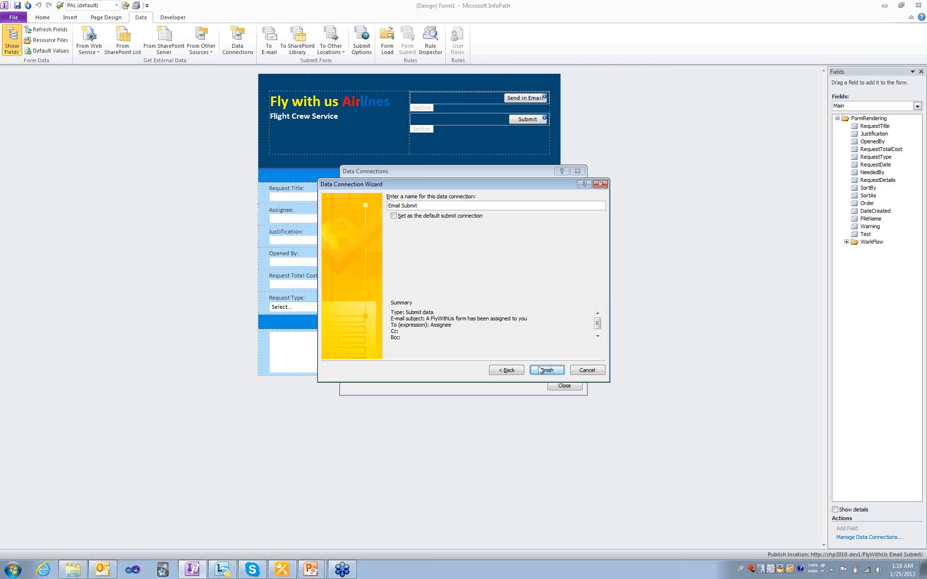
pyautogui.click(542, 370)
pyautogui.click(564, 386)
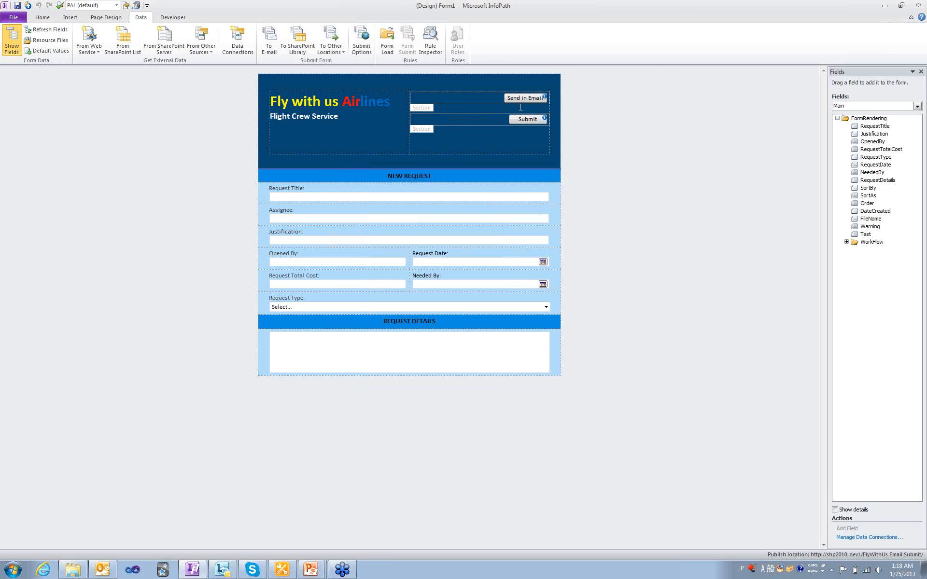
# - Show the Submit button's rules in a widened pane and inspect the actions of the E-mail form and Submit to SharePoint rules
pyautogui.click(517, 121)
pyautogui.click(136, 6)
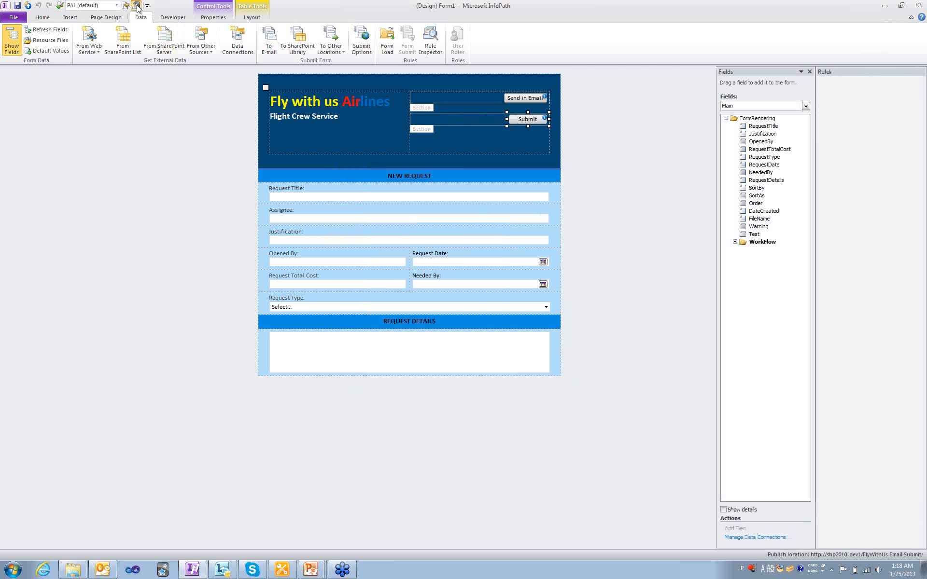
pyautogui.doubleClick(678, 10)
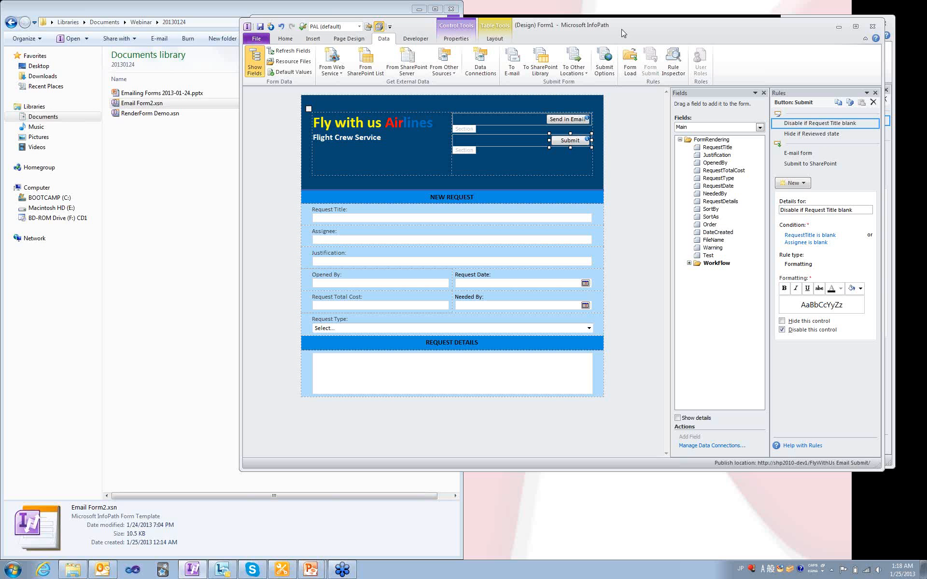
pyautogui.moveTo(621, 29); pyautogui.dragTo(476, 49)
pyautogui.click(654, 173)
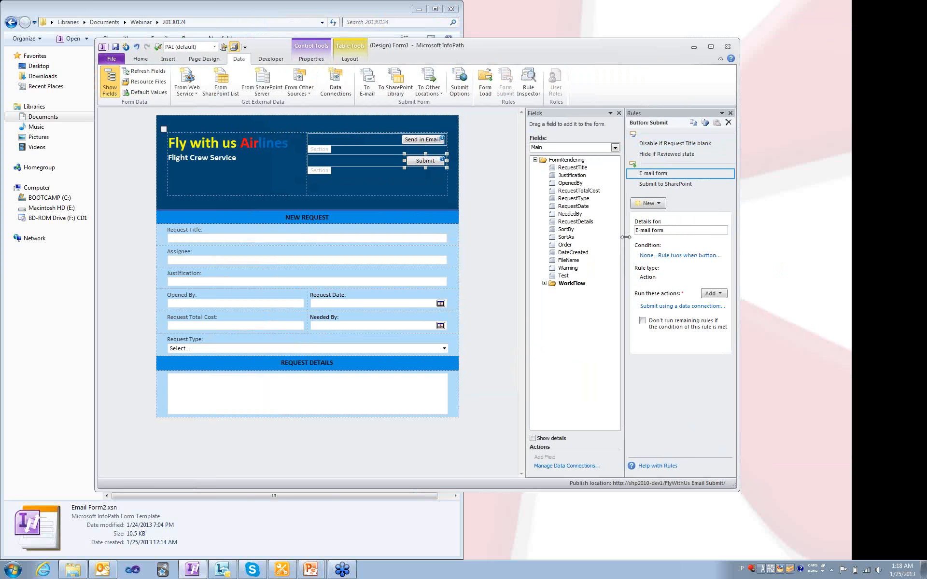
pyautogui.moveTo(624, 238); pyautogui.dragTo(523, 238)
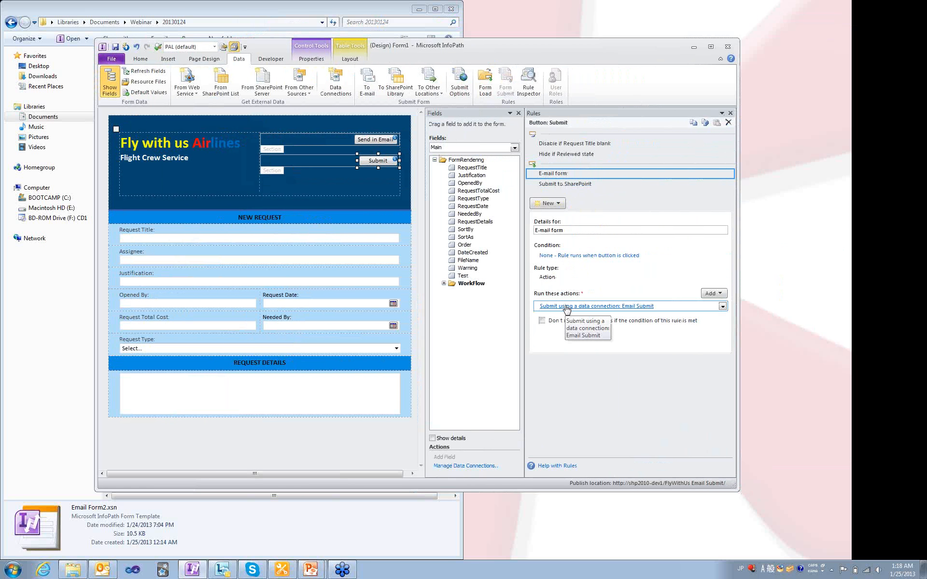
pyautogui.click(548, 184)
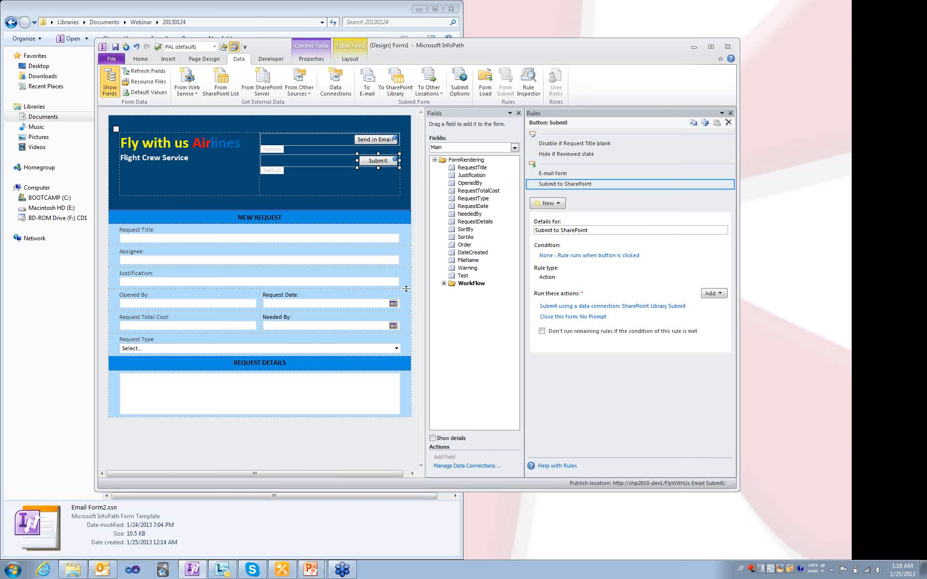
# - In Internet Explorer, go to shp2010-dev1/ and add a new document in the FlyWithUs Email Submit library
pyautogui.click(46, 570)
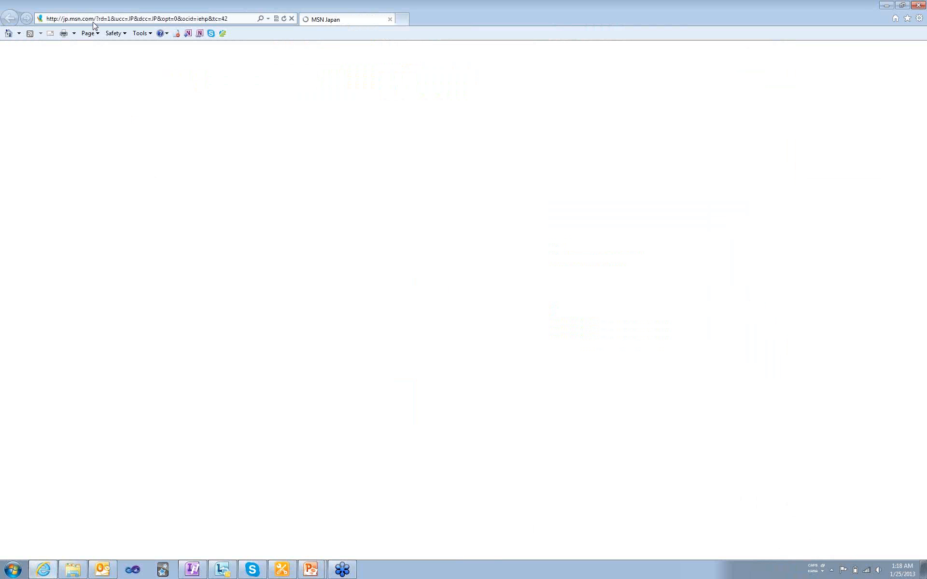
pyautogui.click(97, 19)
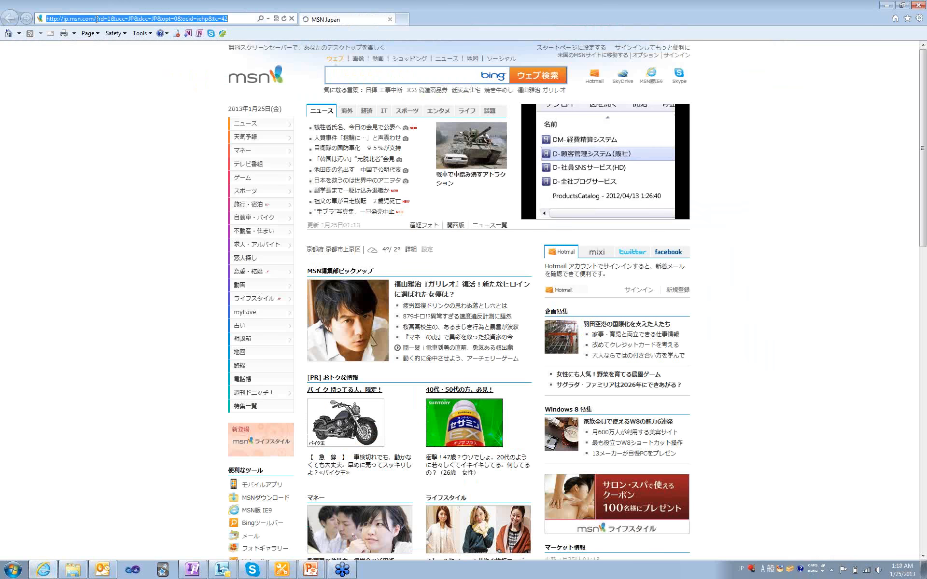
pyautogui.write('shp2010-dev1/')
pyautogui.press('Return')
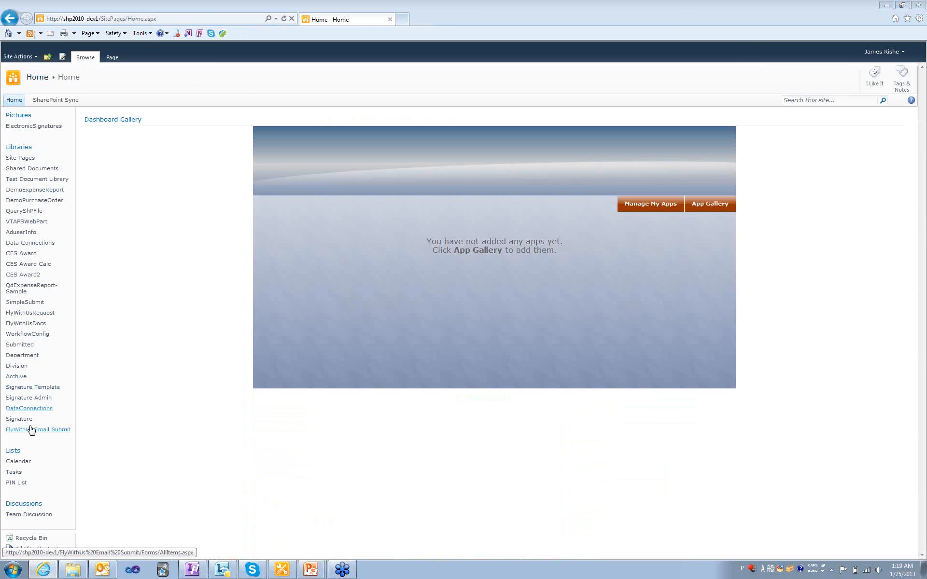
pyautogui.click(32, 430)
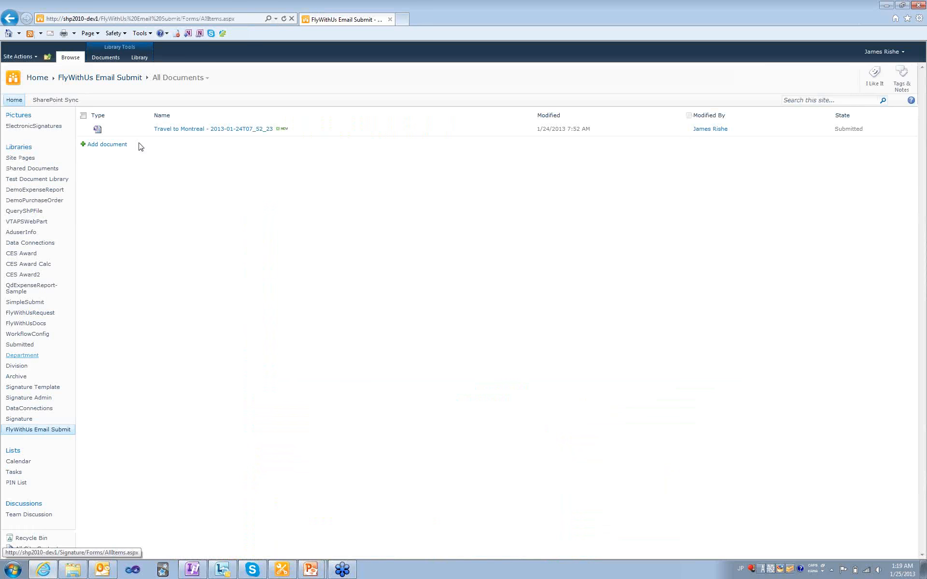
pyautogui.click(109, 146)
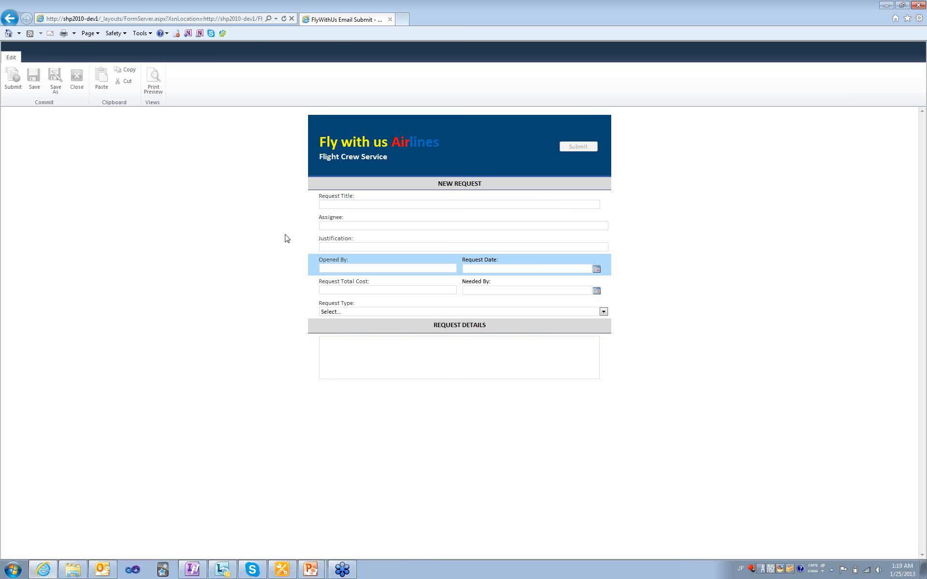
# - Enter New Uniform as the request title, fill in the assignee's e-mail address, and submit the form
pyautogui.click(335, 203)
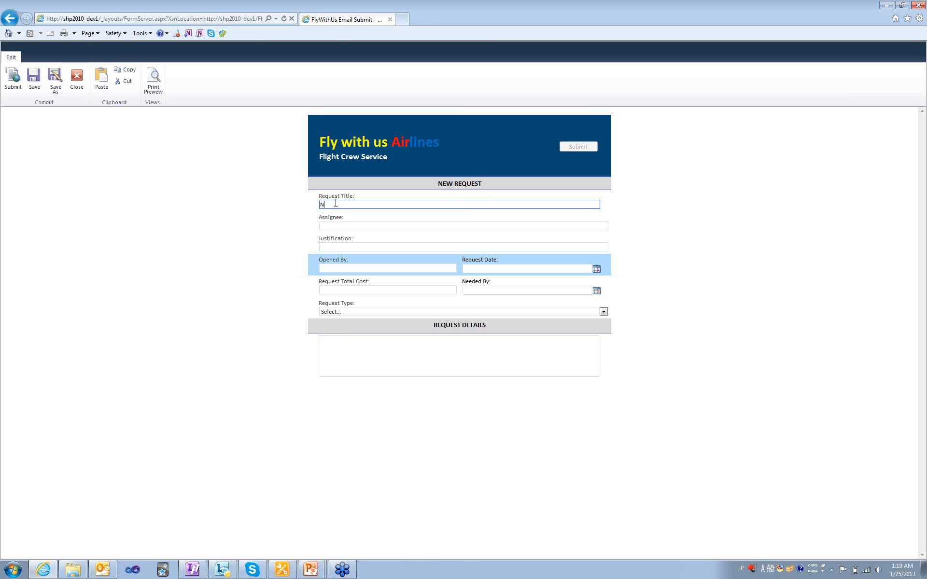
pyautogui.write('New Uniform')
pyautogui.press('Tab')
pyautogui.write('ja')
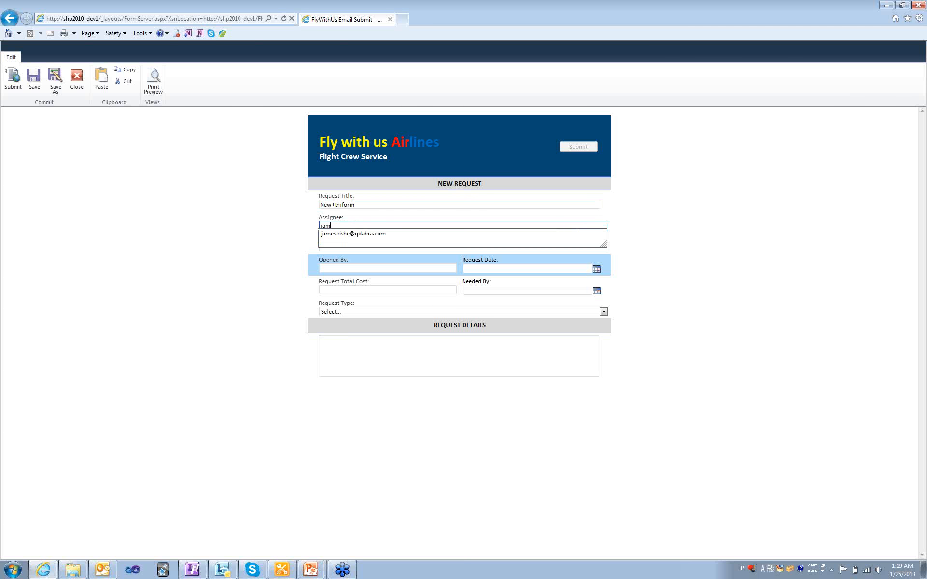
pyautogui.write('m')
pyautogui.press('Down')
pyautogui.press('Return')
pyautogui.click(395, 247)
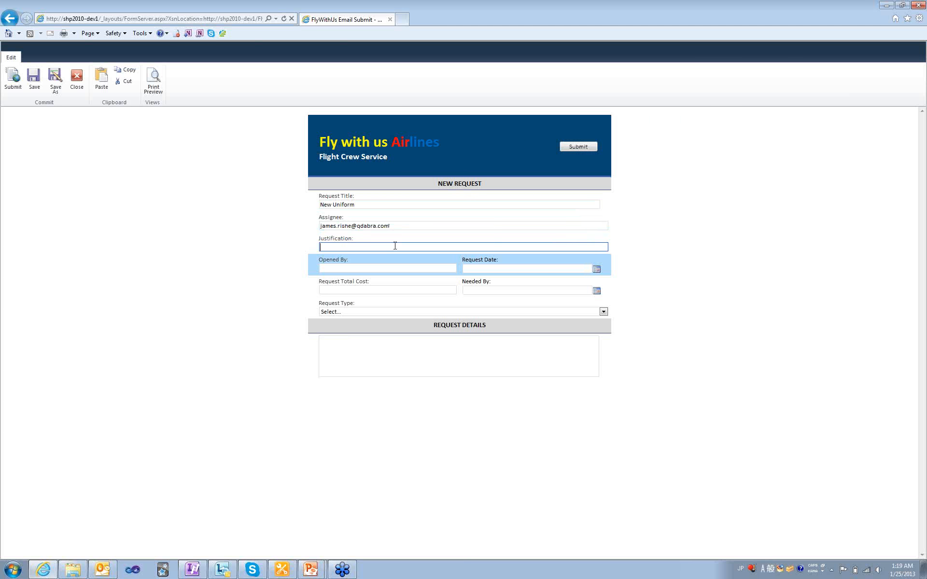
pyautogui.click(581, 145)
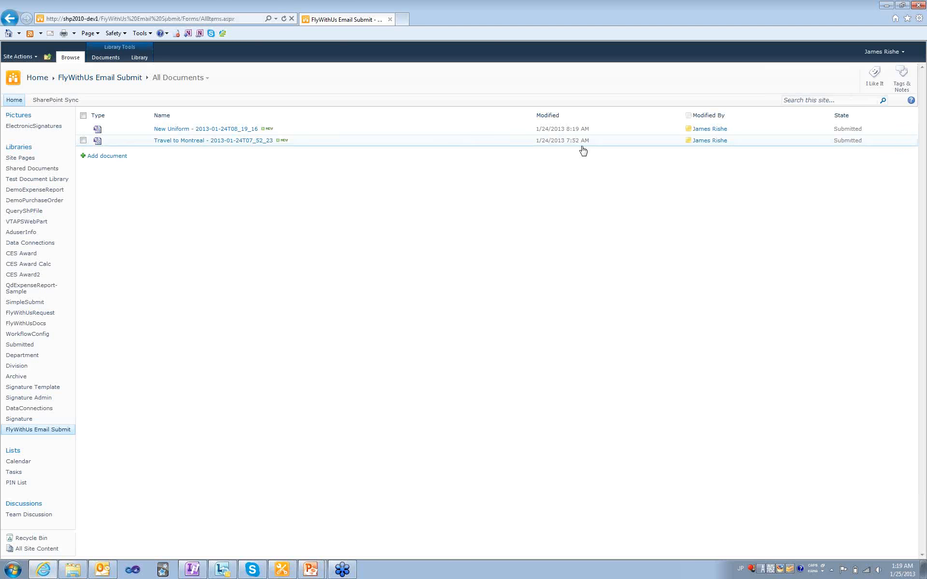
# - Open the Travel to Montreal form, then view the e-mail notification for the newly submitted request in a repositioned, resized window
pyautogui.click(260, 145)
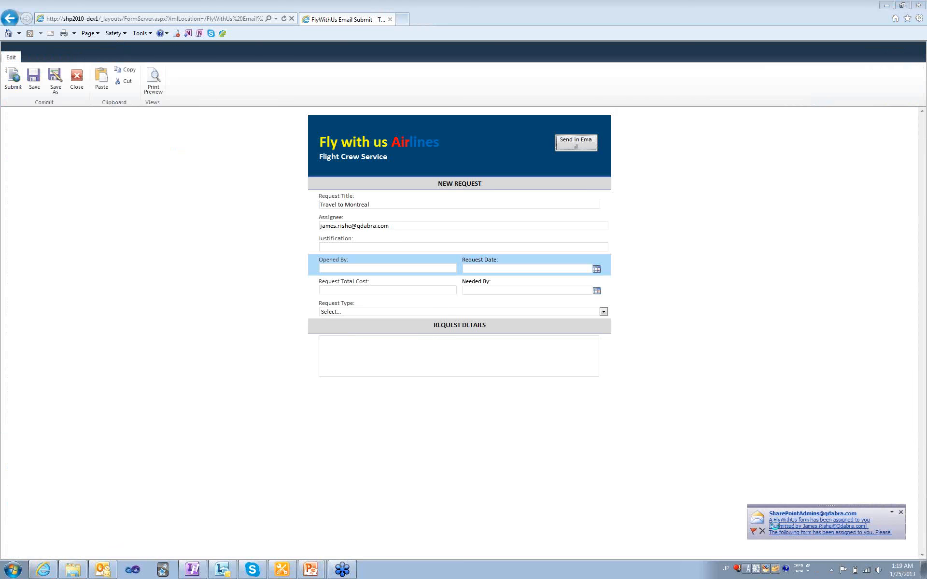
pyautogui.click(775, 526)
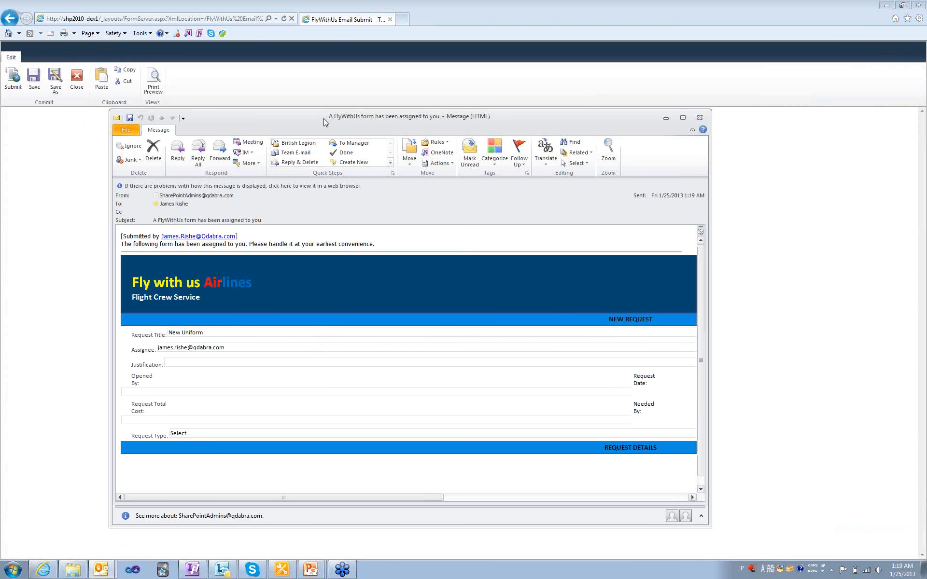
pyautogui.moveTo(324, 118); pyautogui.dragTo(304, 45)
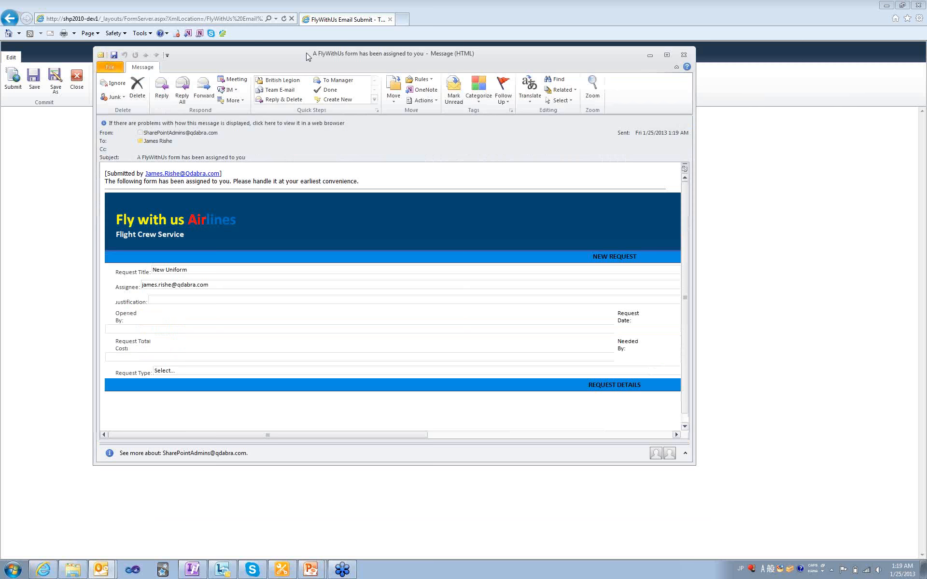
pyautogui.moveTo(677, 458); pyautogui.dragTo(672, 492)
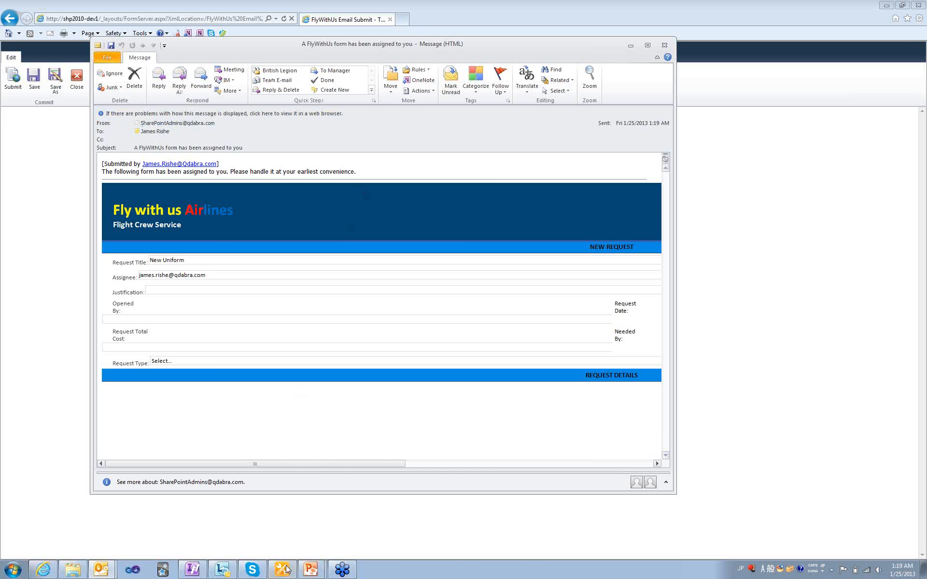
# - Switch back to InfoPath Designer and preview the form in a maximized window
pyautogui.moveTo(307, 573)
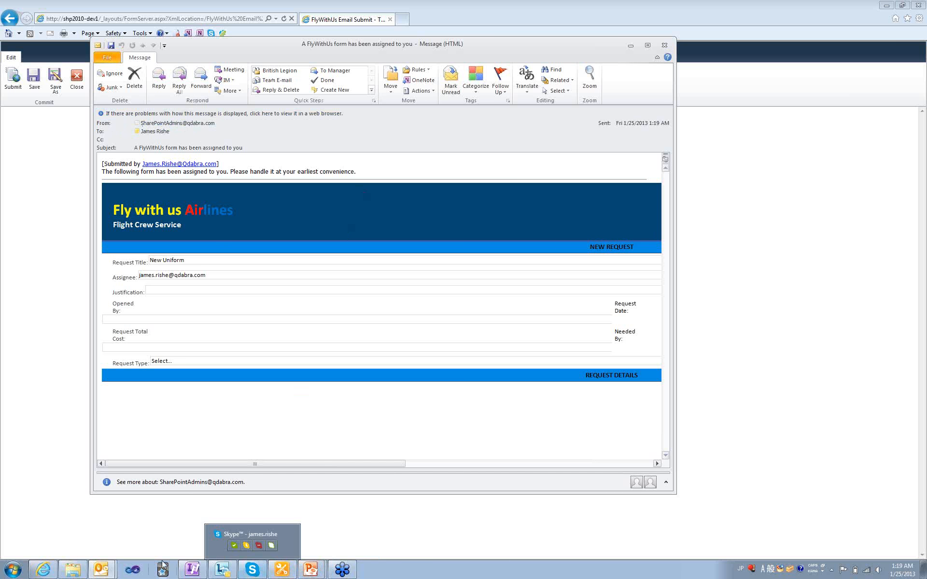
pyautogui.click(193, 572)
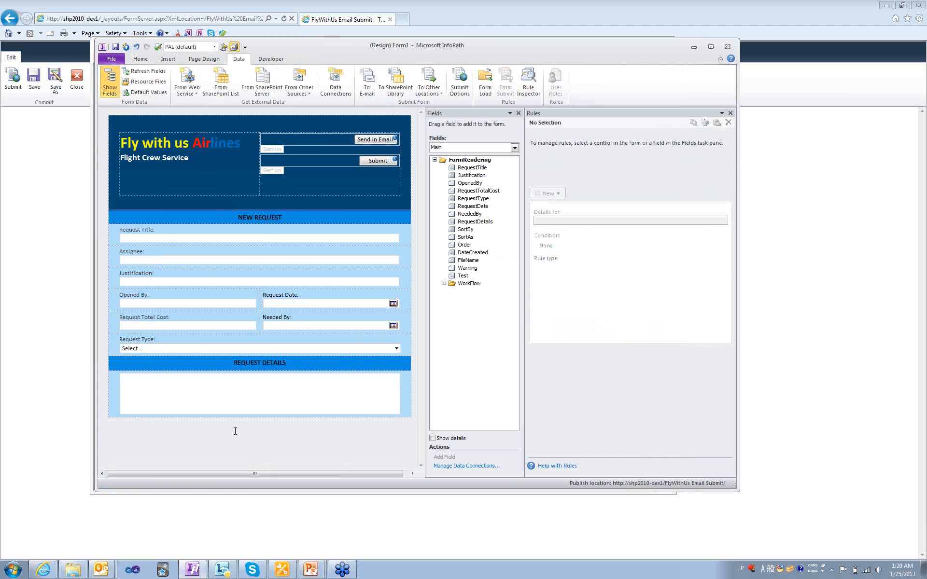
pyautogui.press('F5')
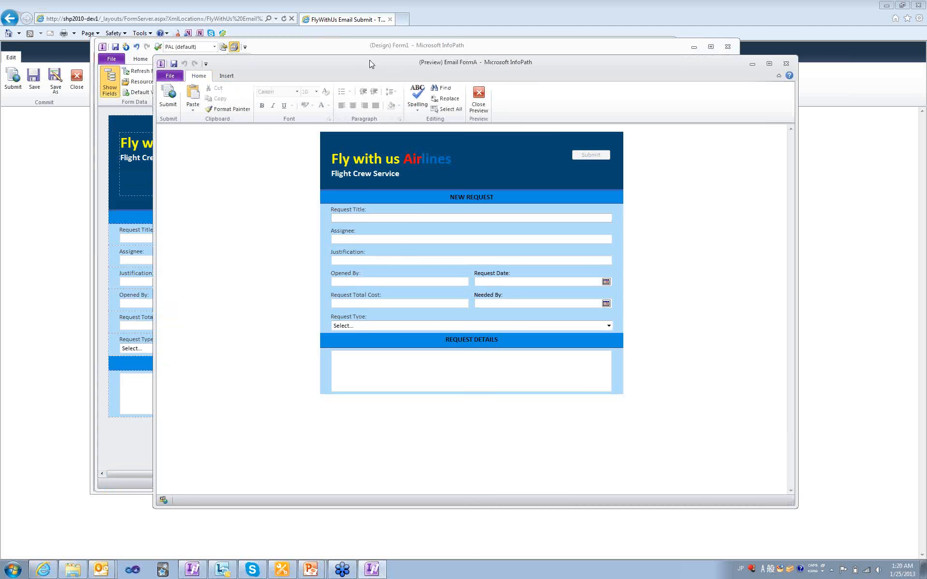
pyautogui.doubleClick(370, 64)
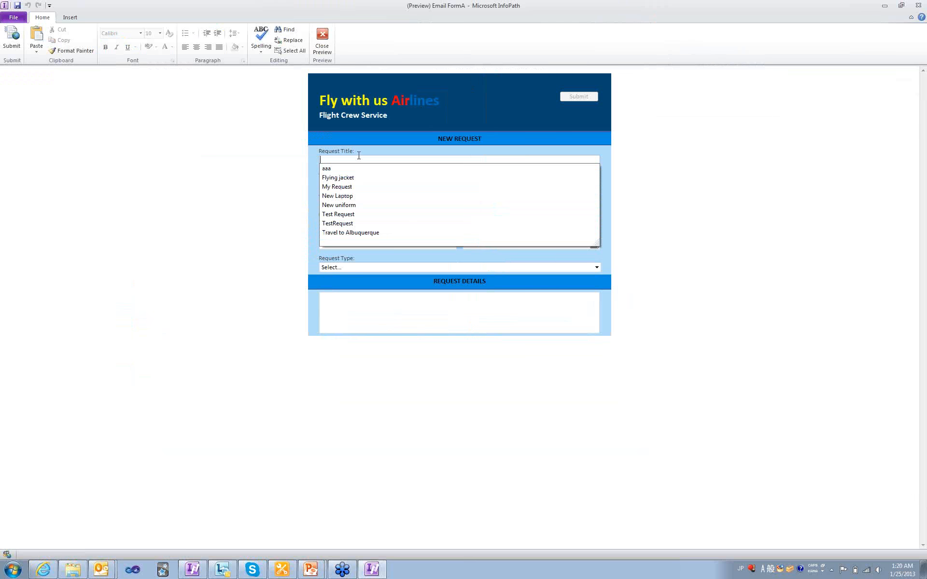
# - Enter New Hat as the request title and fill in the assignee's e-mail address in the previewed form
pyautogui.write('New Hat')
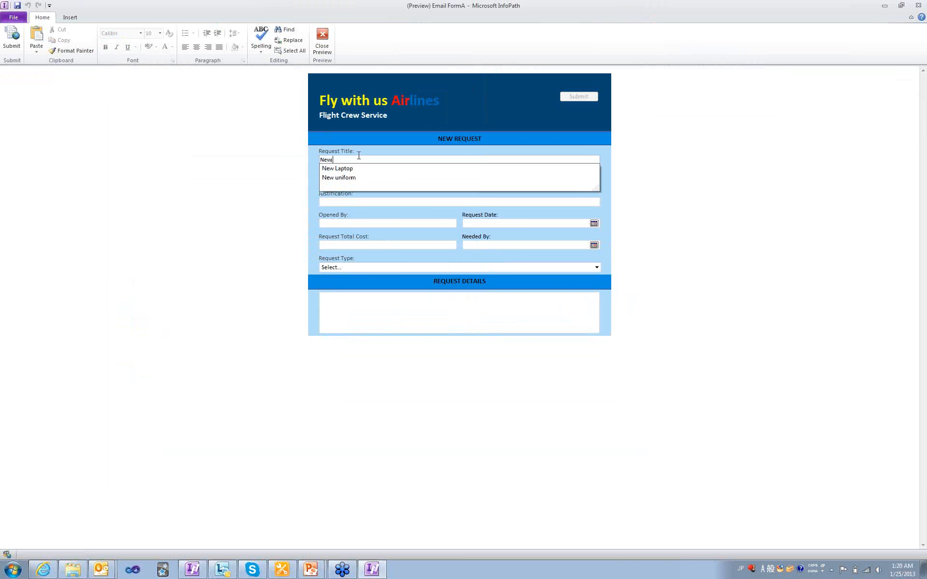
pyautogui.press('Tab')
pyautogui.write('jam')
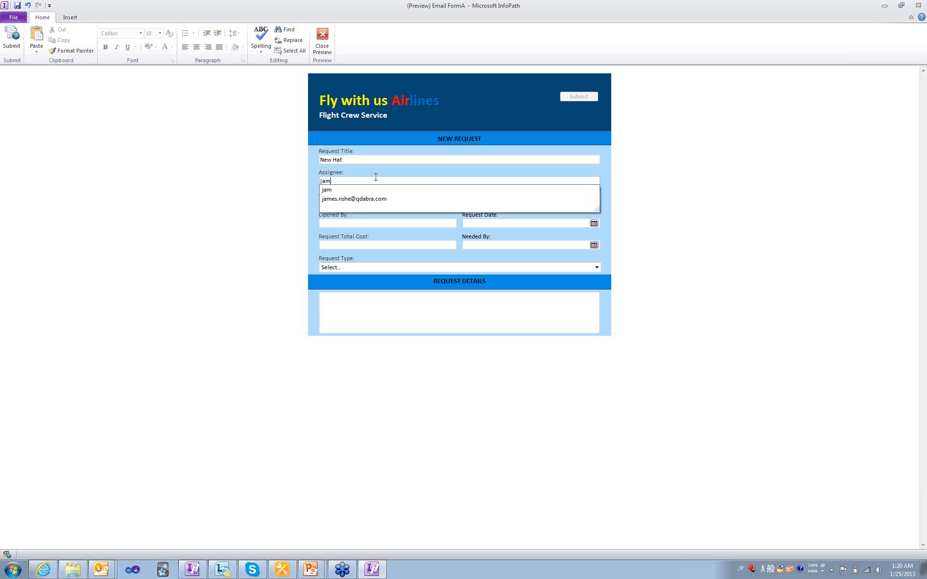
pyautogui.press('Down')
pyautogui.press('Down')
pyautogui.press('Return')
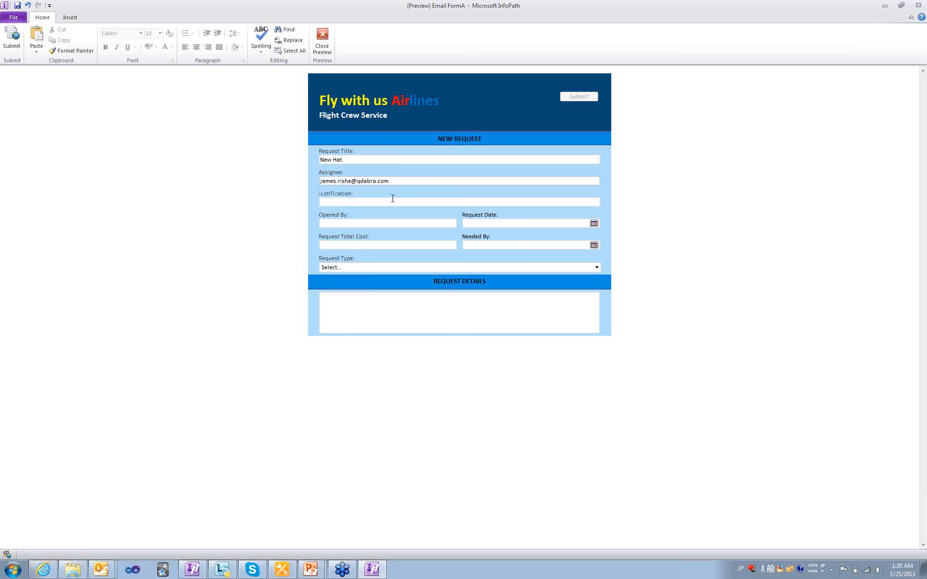
# - Submit the New Hat request by sending its e-mail message, and view the notification that arrives before closing it
pyautogui.click(393, 202)
pyautogui.click(576, 97)
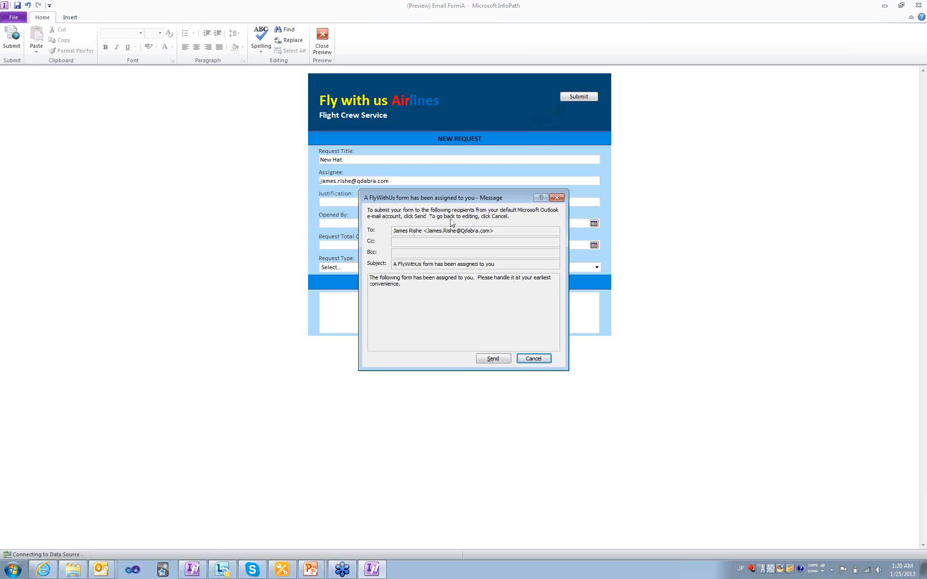
pyautogui.click(493, 358)
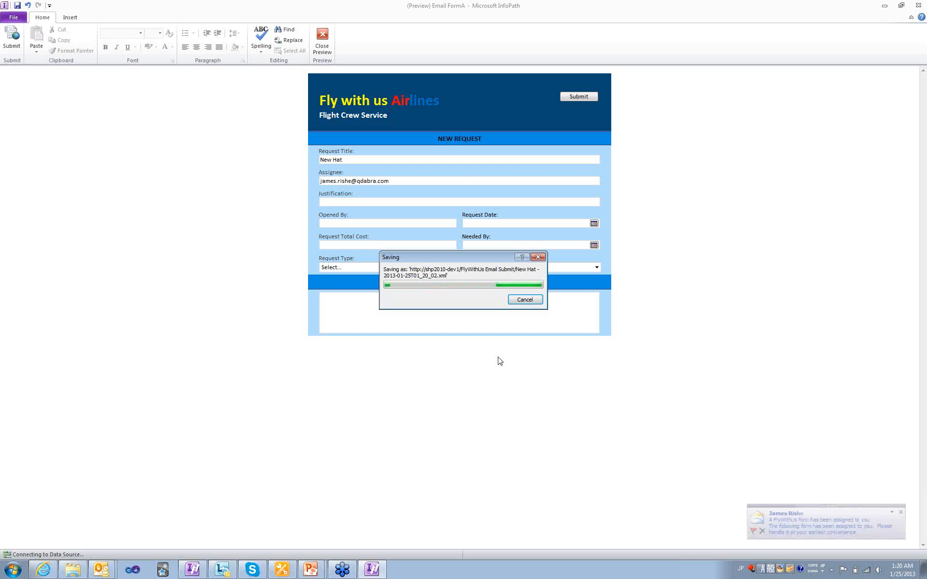
pyautogui.click(813, 512)
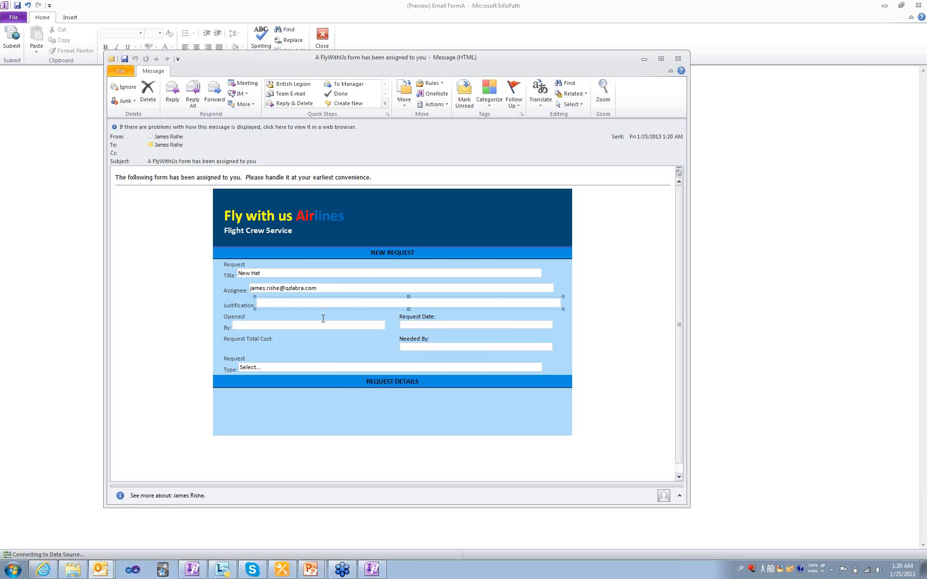
pyautogui.click(678, 59)
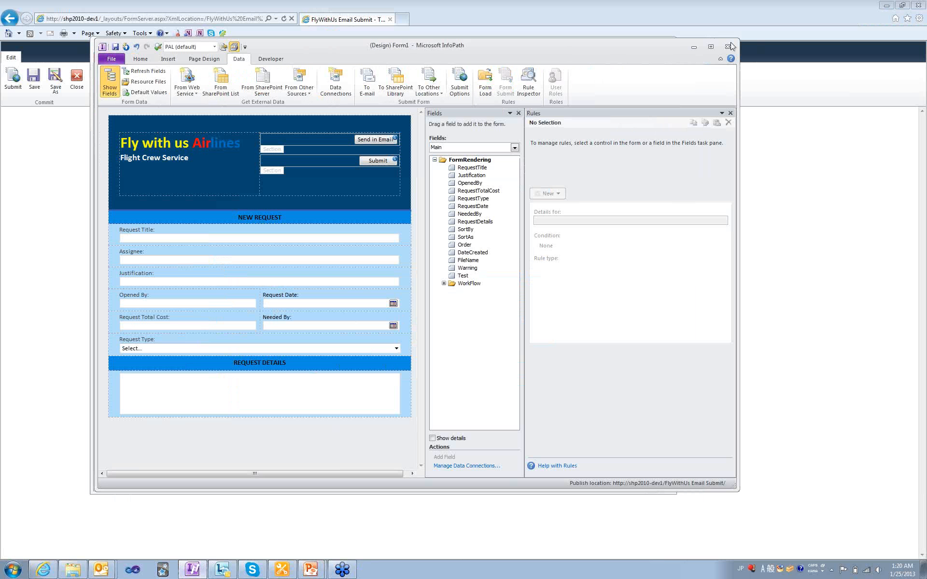
# - Close the current form template and open RenderForm Demo.xsn from the 20130124 folder in design mode
pyautogui.click(730, 46)
pyautogui.click(470, 293)
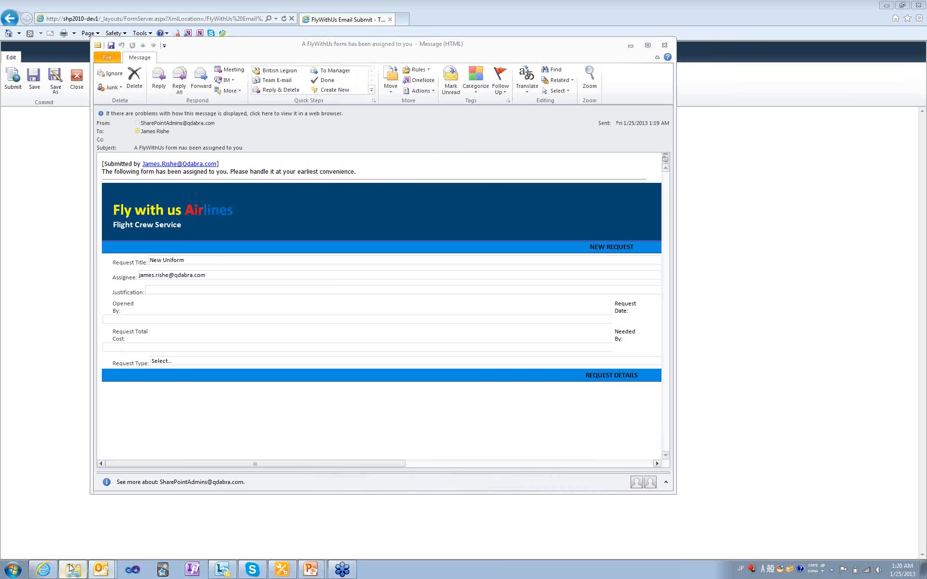
pyautogui.click(71, 569)
pyautogui.click(150, 113)
pyautogui.rightClick(151, 116)
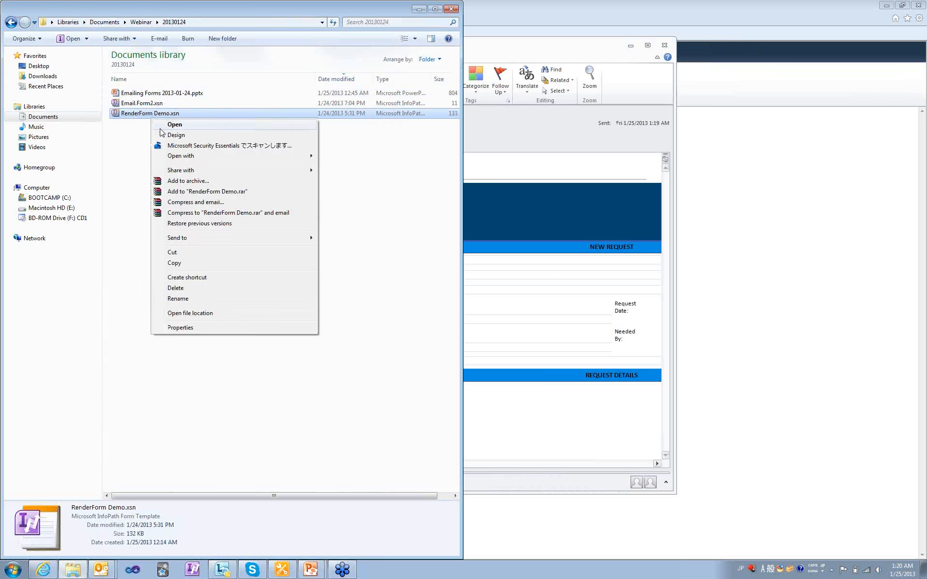
pyautogui.click(161, 135)
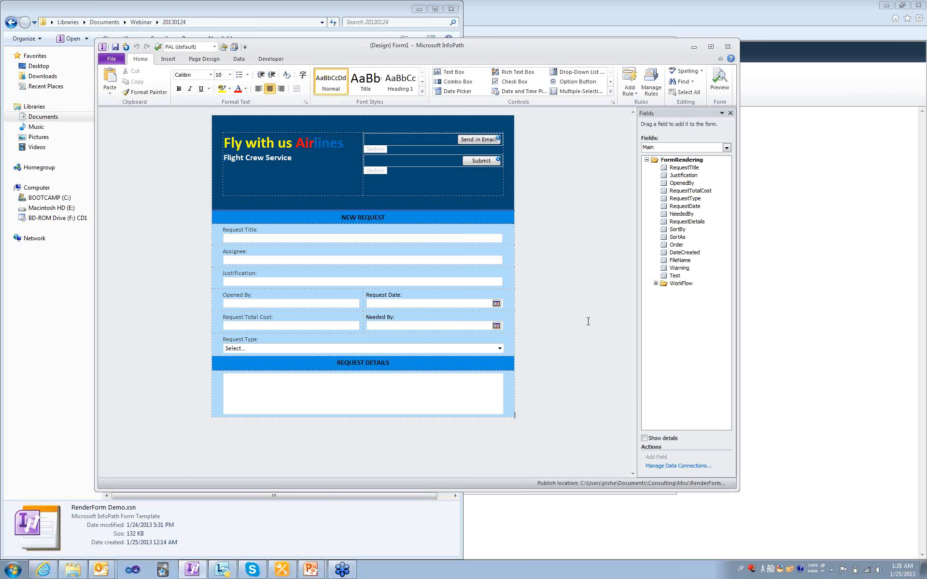
# - Expand the WorkFlow group and its RenderedForm field in a widened field list, and inspect RenderedForm
pyautogui.click(656, 284)
pyautogui.click(664, 291)
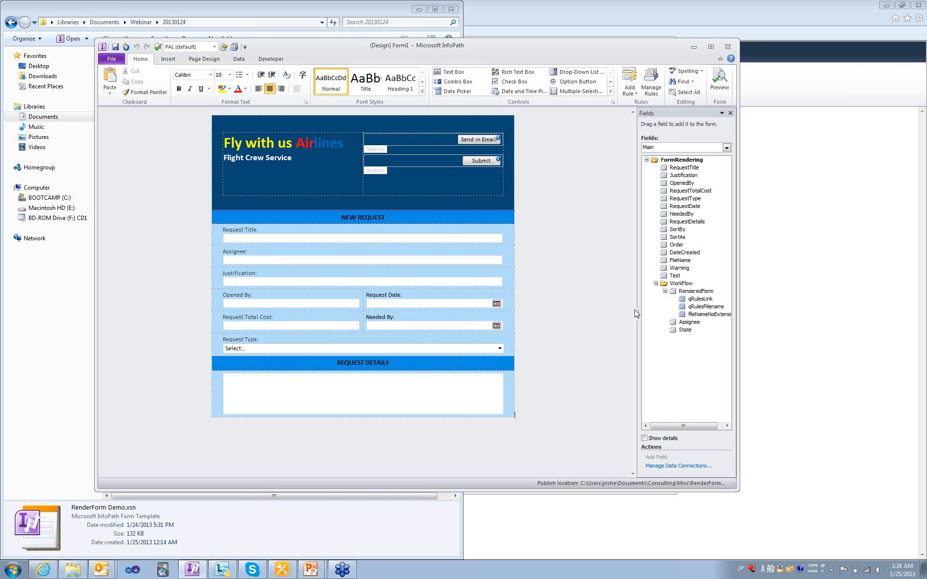
pyautogui.moveTo(638, 309); pyautogui.dragTo(556, 317)
pyautogui.click(609, 290)
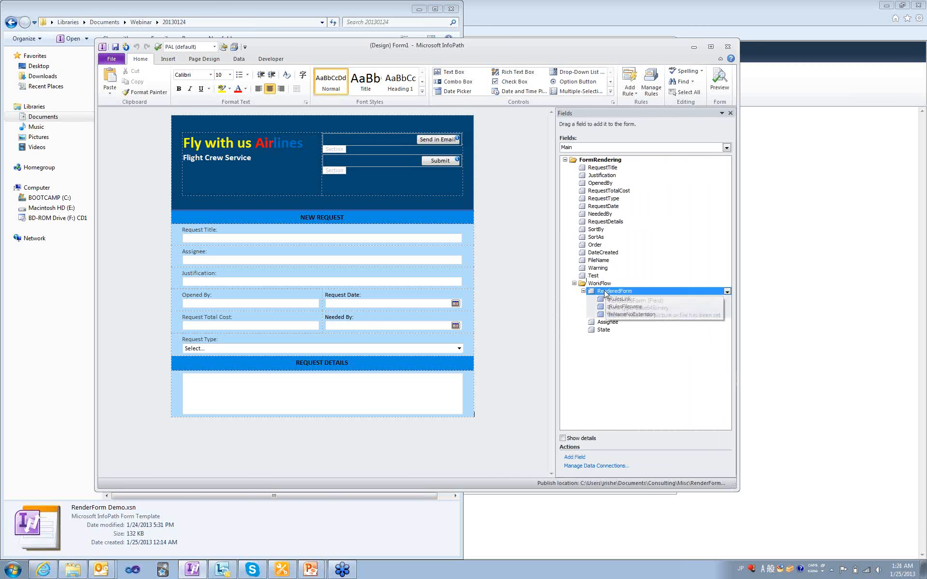
# - Show the Submit button's rules and examine the actions of the Render Form and Save to SharePoint rules
pyautogui.click(436, 162)
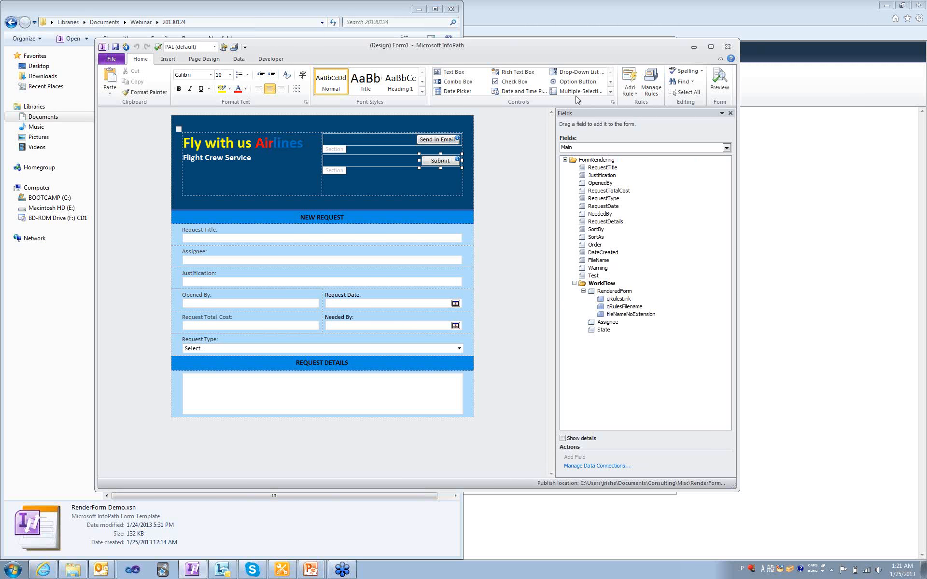
pyautogui.click(651, 82)
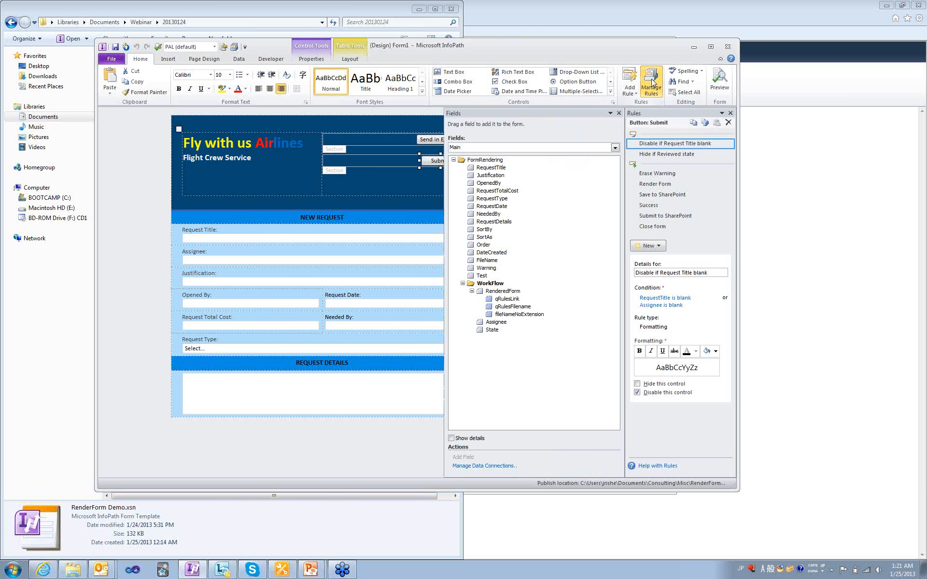
pyautogui.click(652, 186)
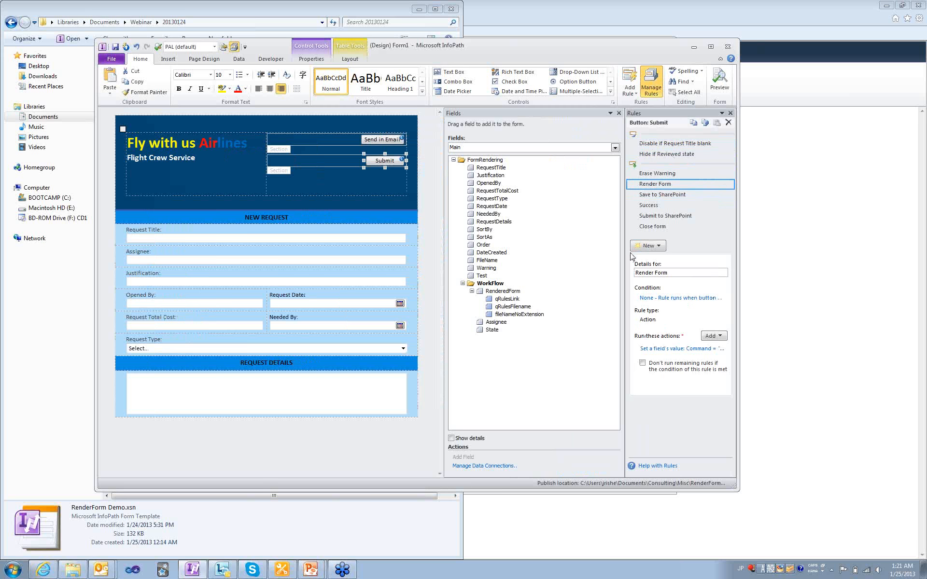
pyautogui.moveTo(623, 254); pyautogui.dragTo(437, 263)
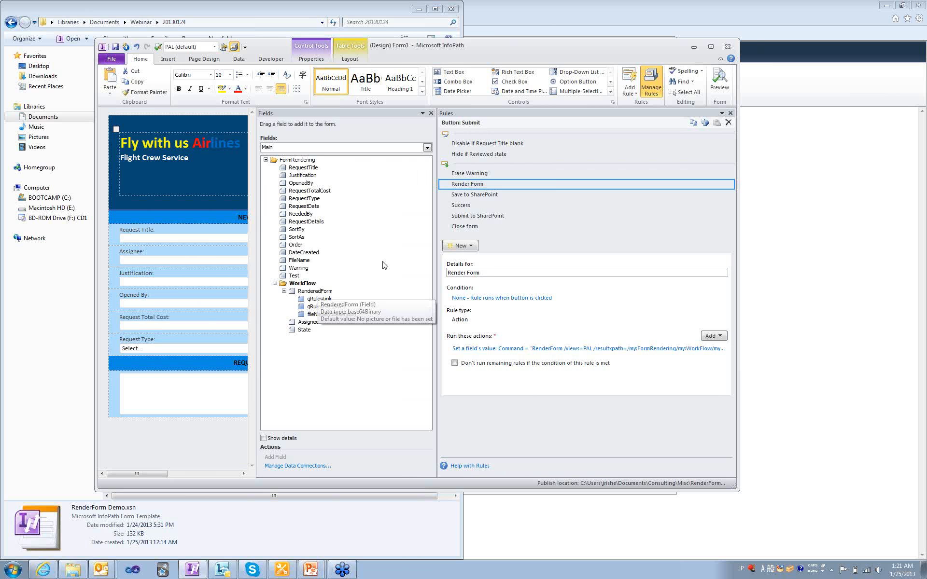
pyautogui.click(473, 196)
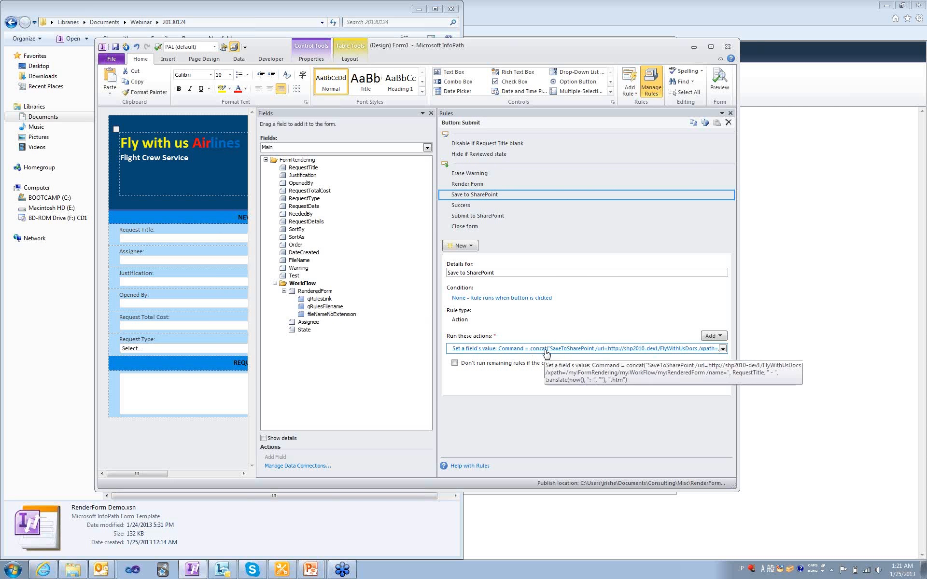
# - Examine the qRulesLink, qRulesFilename and fileNameNoExtension attributes under RenderedForm, including the rule set on qRulesFilename
pyautogui.click(318, 299)
pyautogui.click(318, 307)
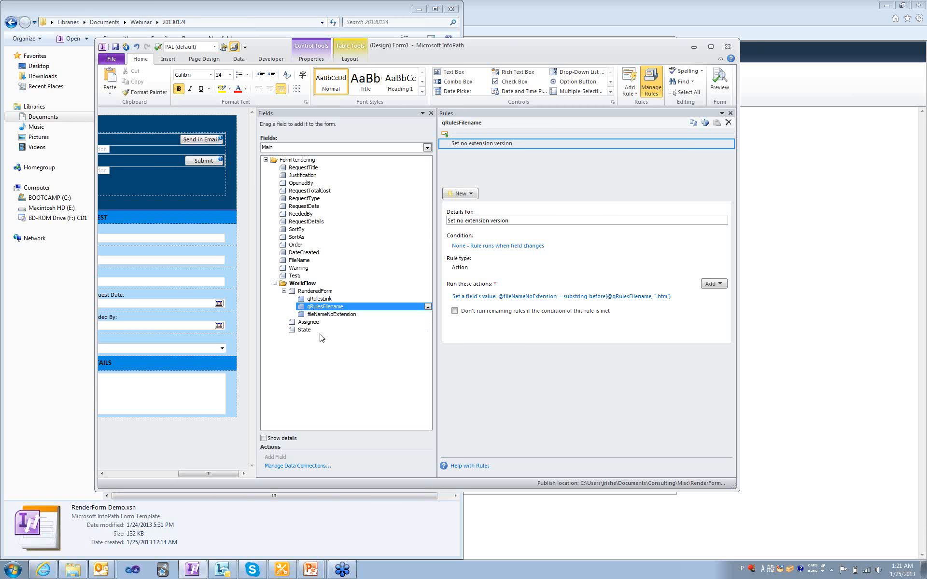
pyautogui.click(338, 314)
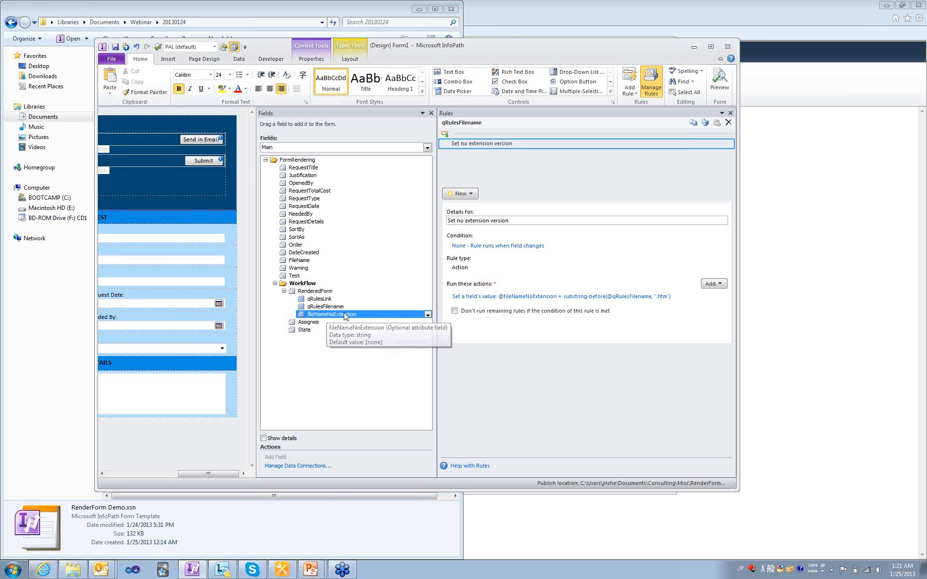
pyautogui.click(334, 308)
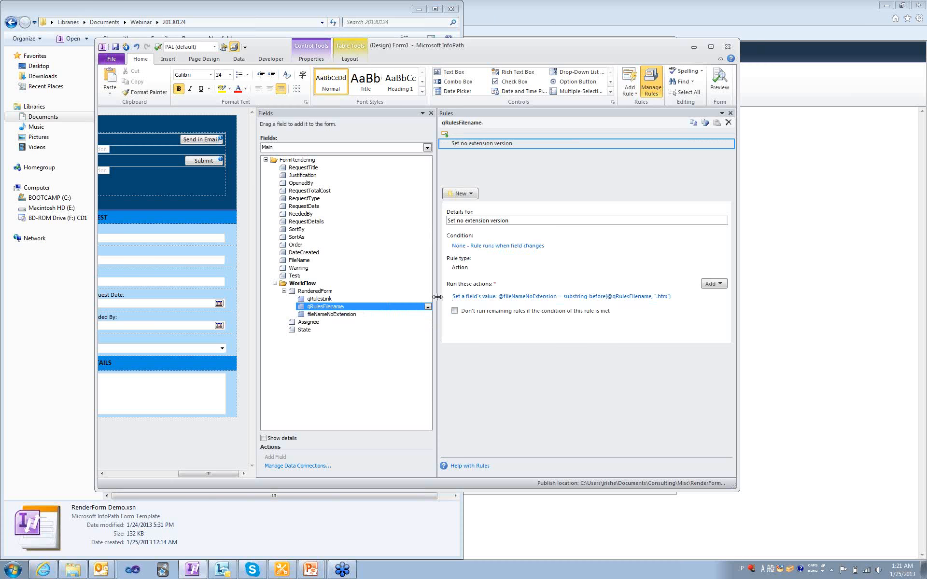
pyautogui.moveTo(438, 297); pyautogui.dragTo(618, 315)
pyautogui.click(502, 297)
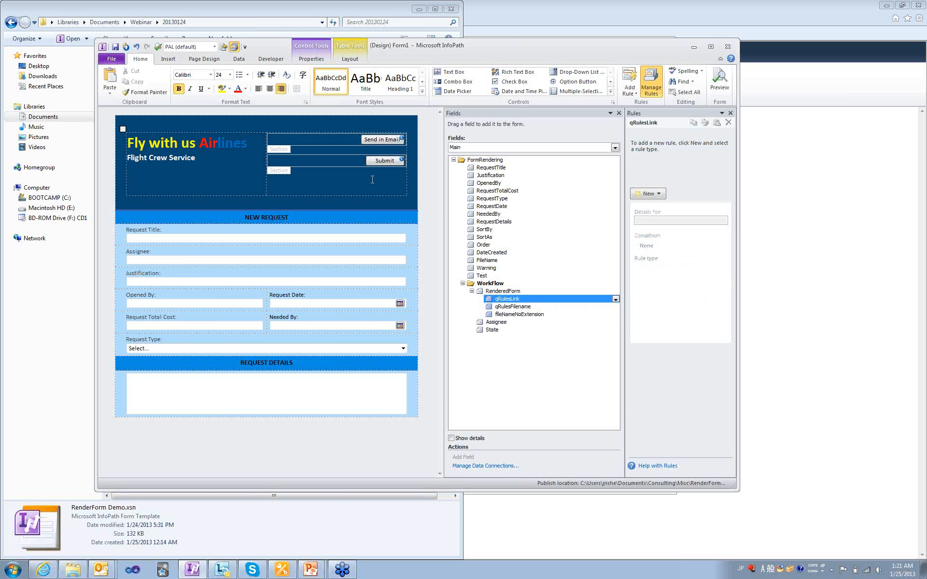
# - Return to the Submit button's rules and examine the data connection action of the Submit to SharePoint rule
pyautogui.click(374, 162)
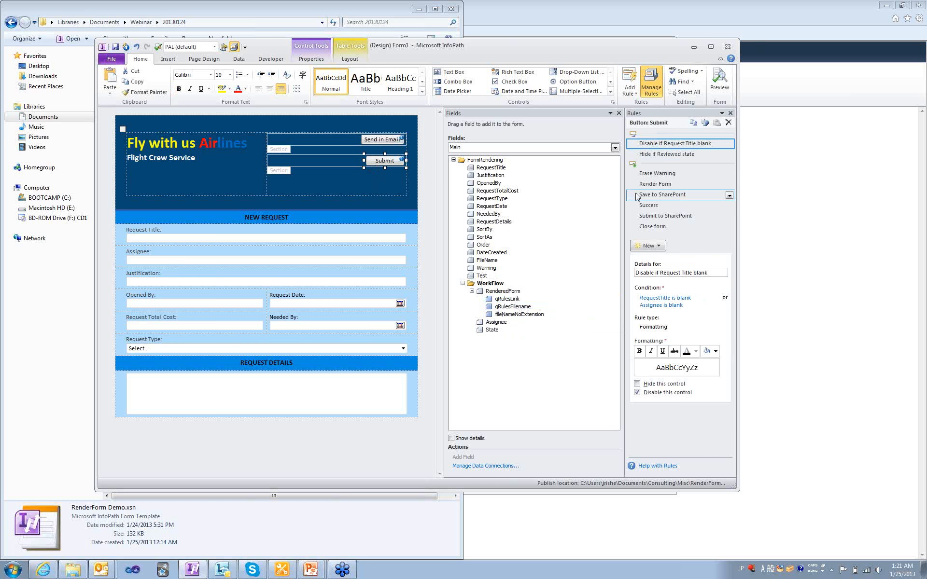
pyautogui.click(661, 194)
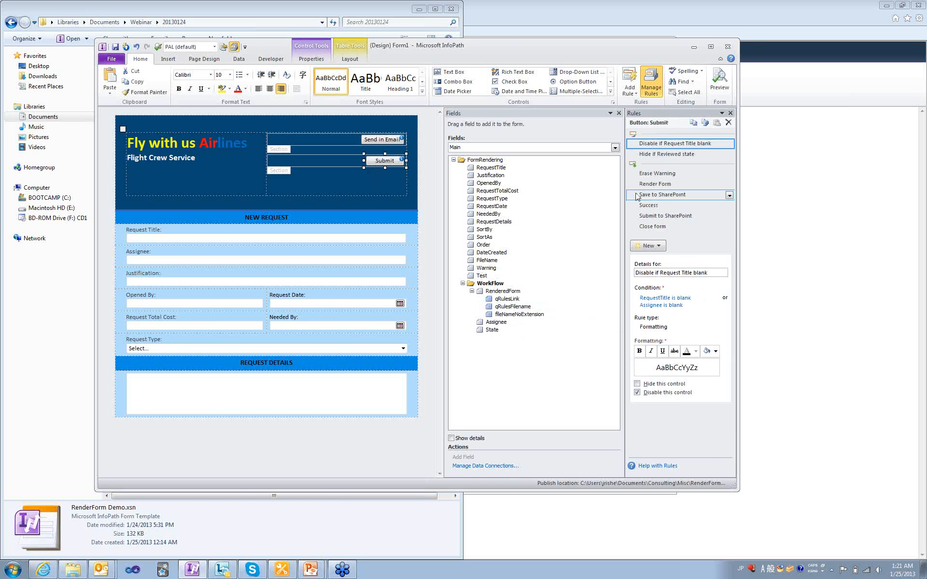
pyautogui.click(646, 217)
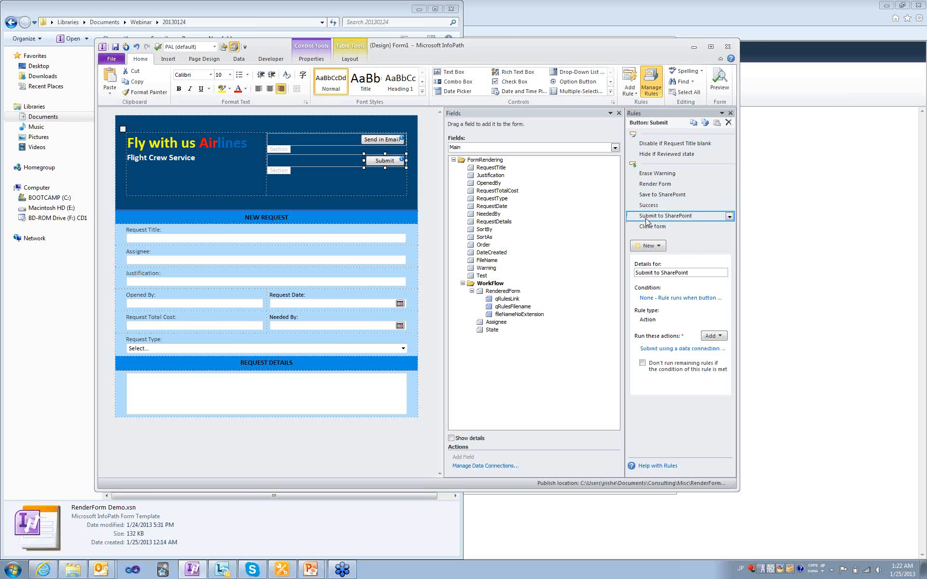
pyautogui.moveTo(625, 233); pyautogui.dragTo(527, 233)
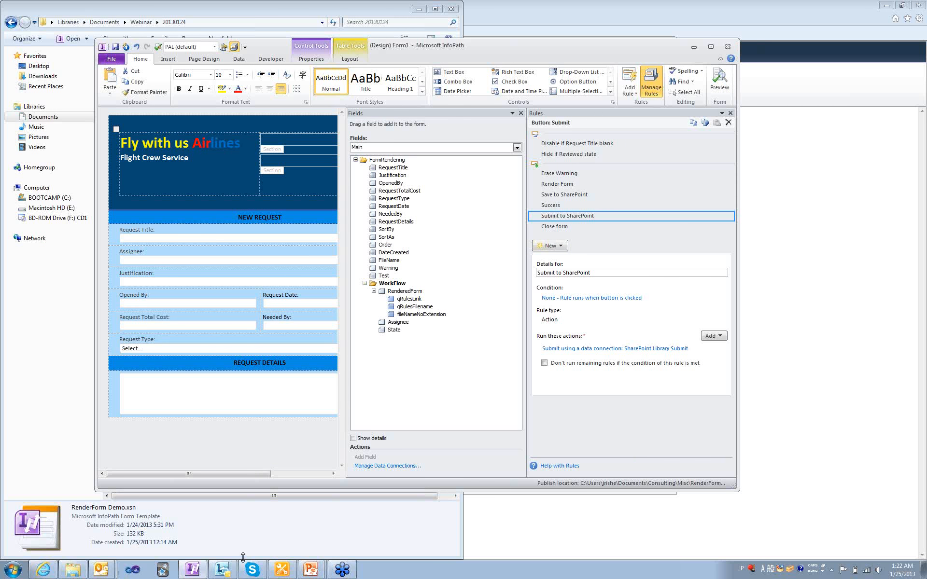
# - Switch to SharePoint Designer and create a list workflow named FlyWithUs E-Mail Workflow on the FlyWithUsRequest library
pyautogui.click(277, 570)
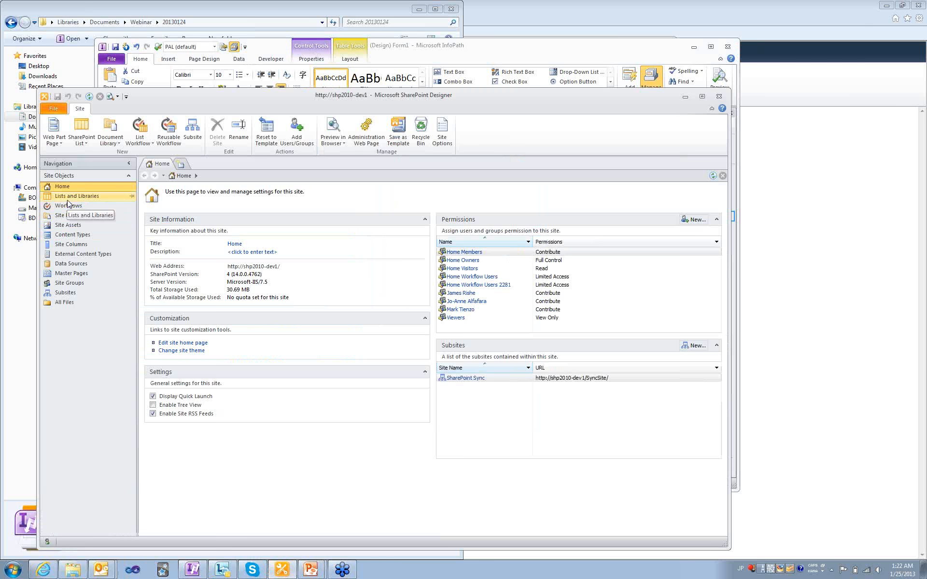
pyautogui.click(72, 197)
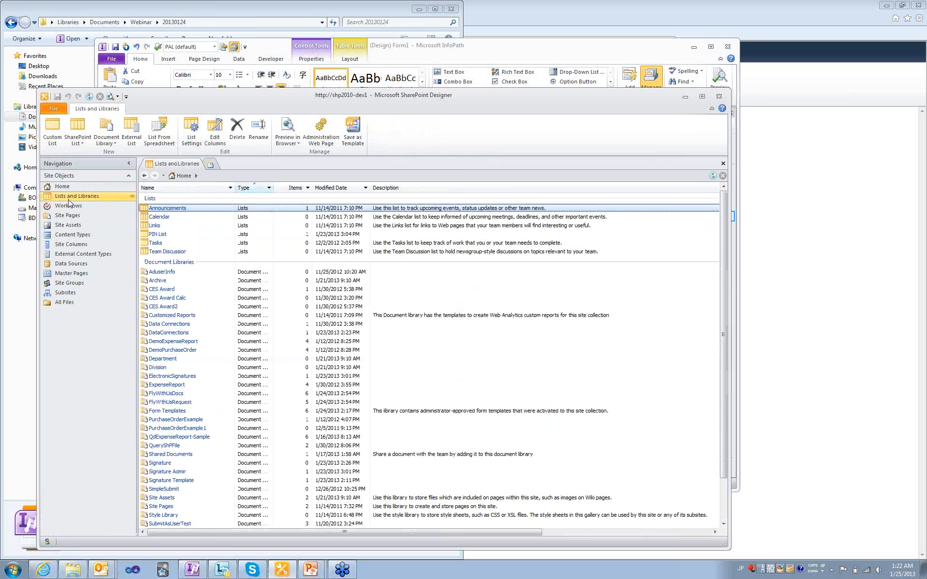
pyautogui.click(68, 206)
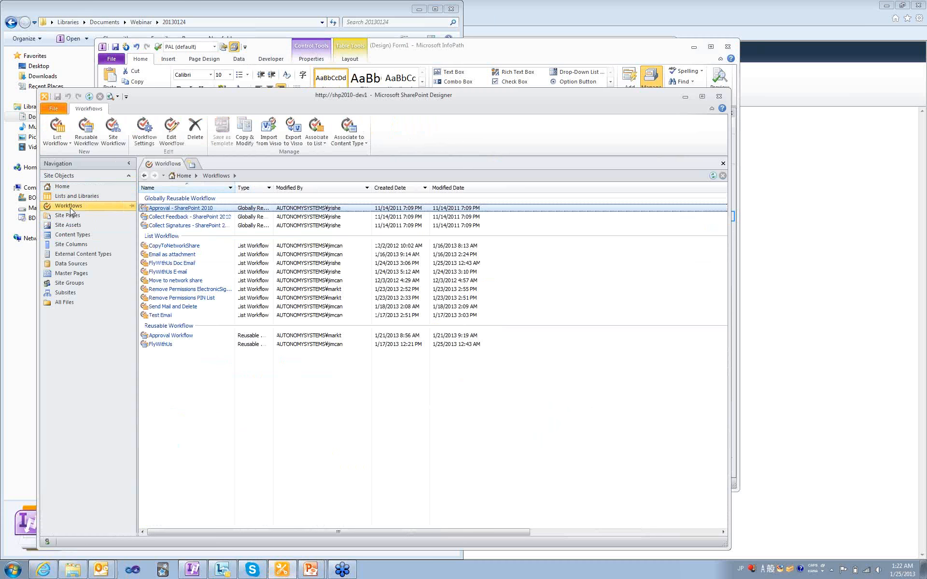
pyautogui.click(56, 135)
pyautogui.moveTo(129, 194); pyautogui.dragTo(131, 230)
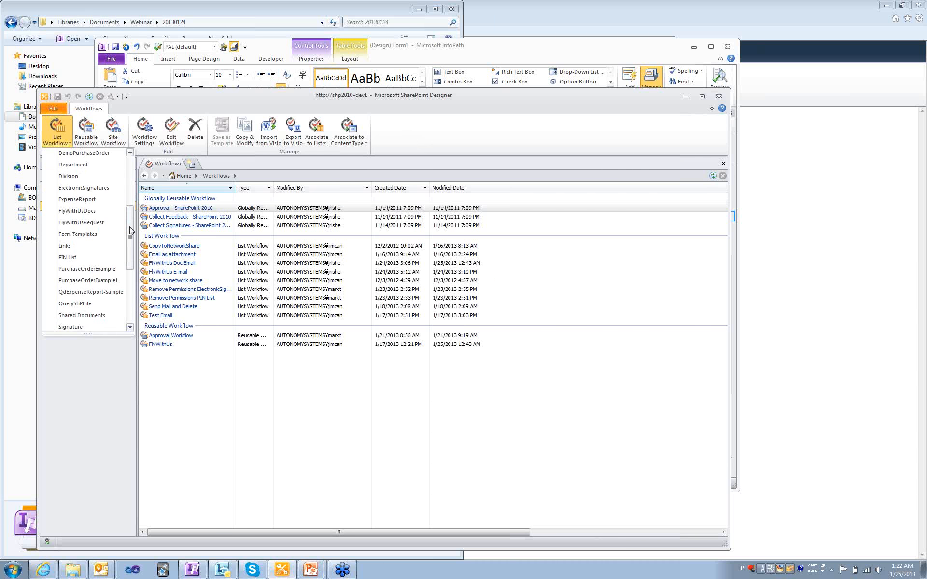
pyautogui.click(70, 225)
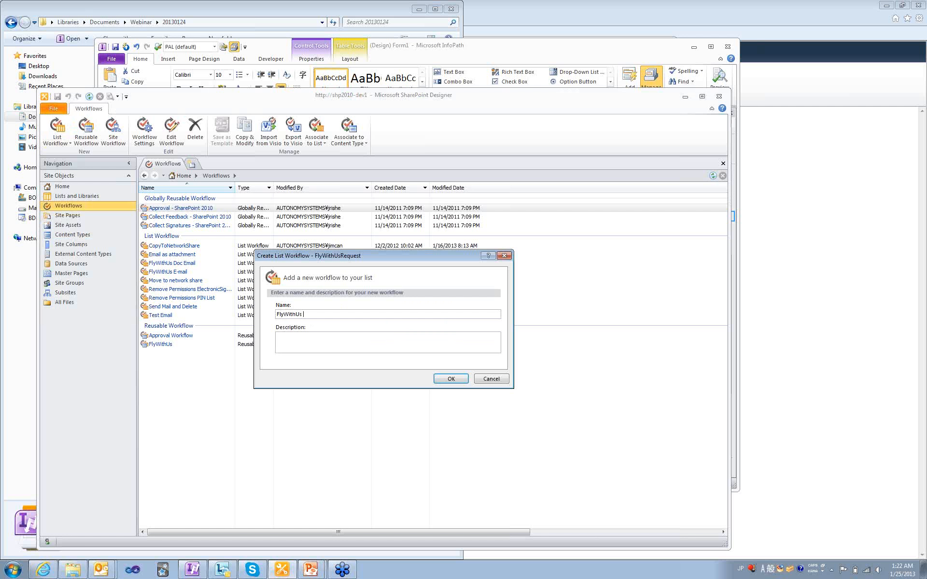
pyautogui.write('FlyWithUs E-Mail Workflow')
pyautogui.press('Return')
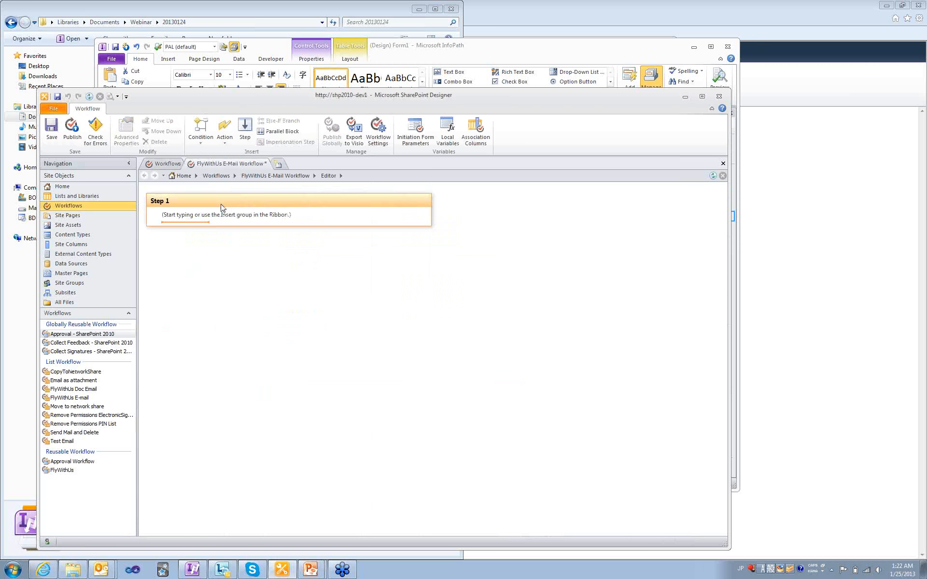
# - Add an Email Item As Html action to Step 1 and address it to the current item's Assignee through a workflow lookup
pyautogui.click(228, 135)
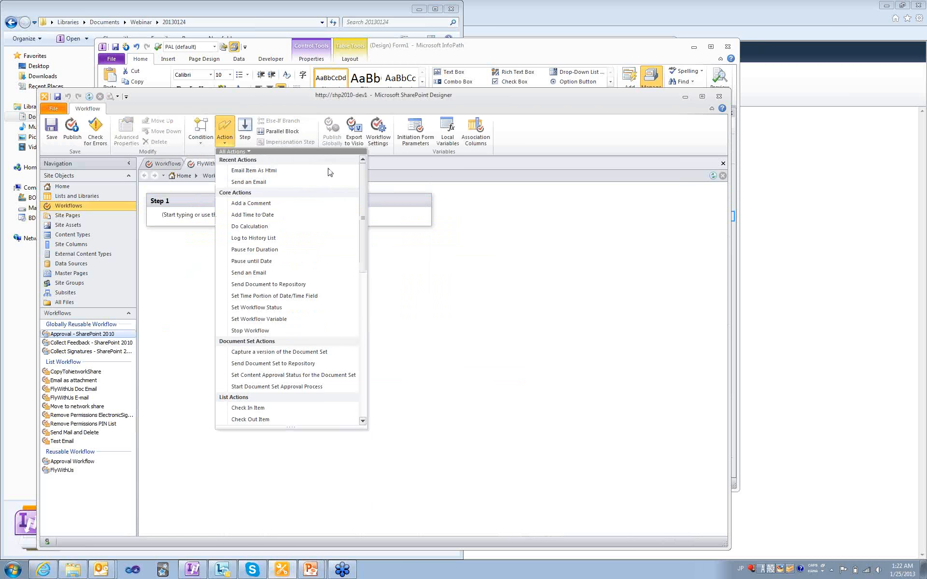
pyautogui.click(245, 171)
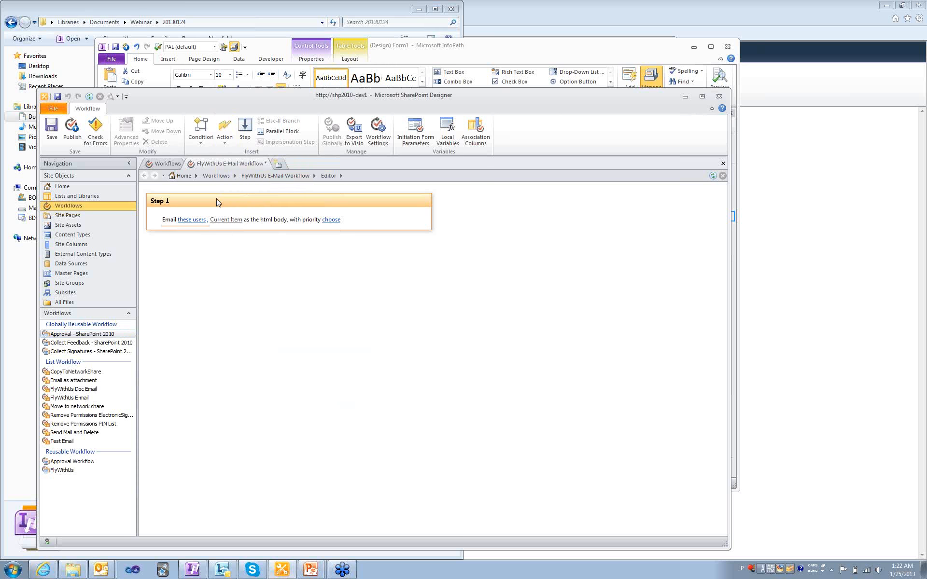
pyautogui.click(196, 220)
pyautogui.click(506, 217)
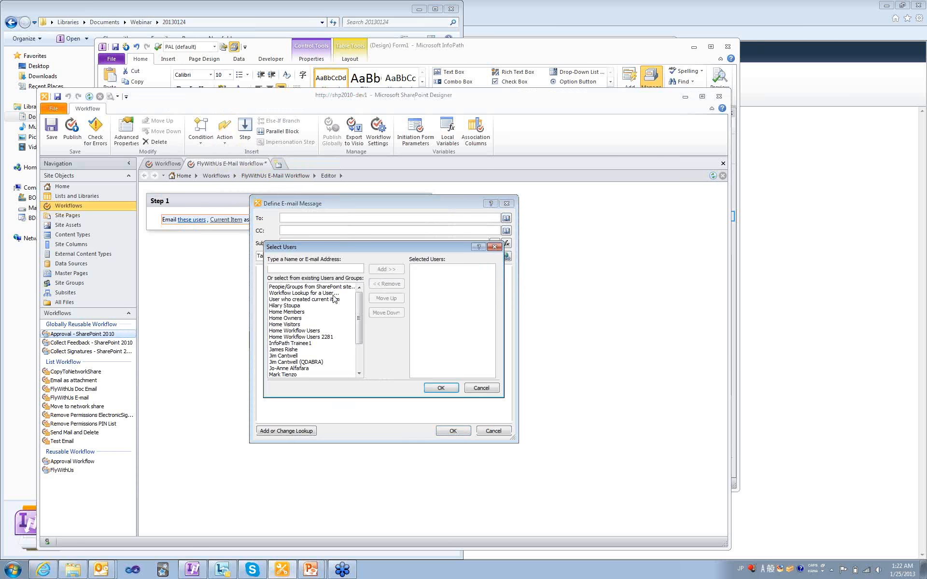
pyautogui.click(317, 293)
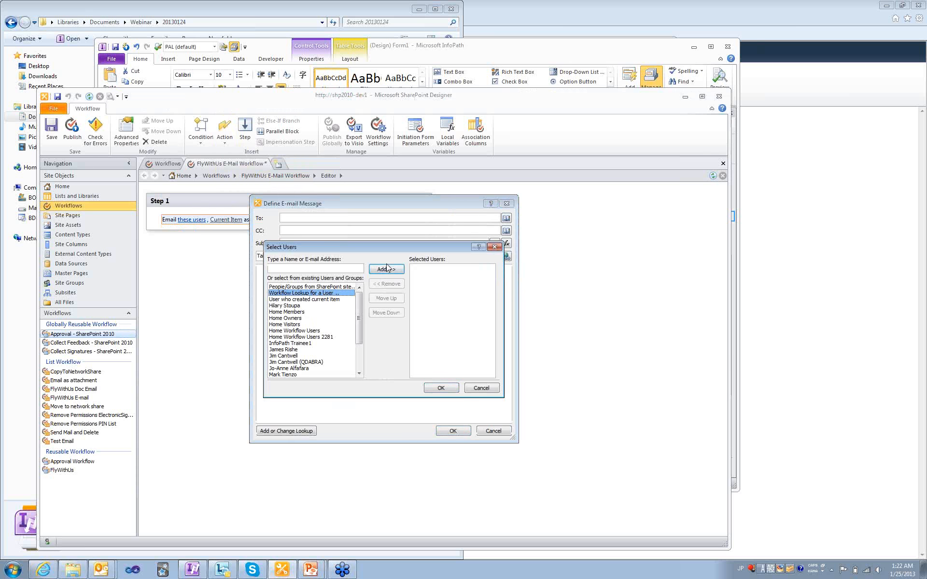
pyautogui.click(387, 269)
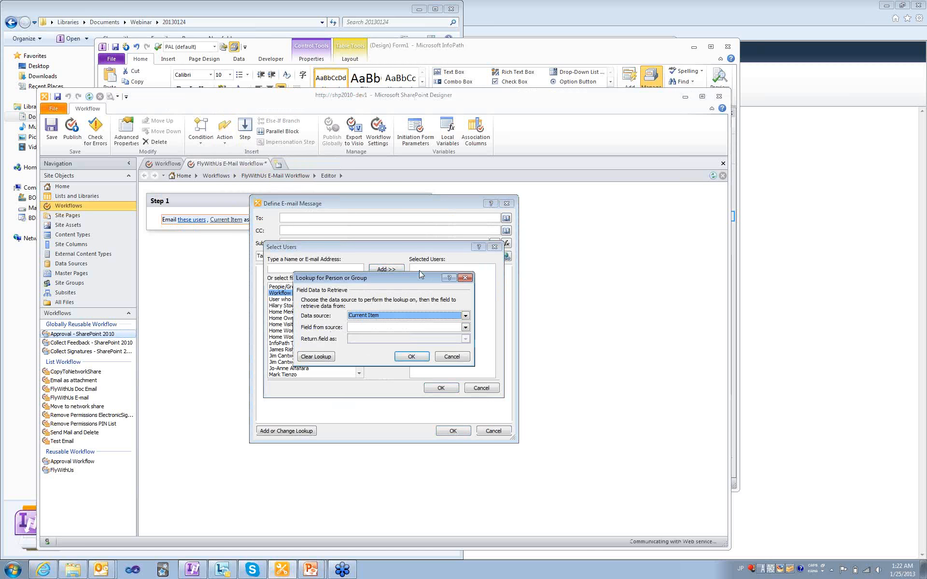
pyautogui.click(465, 328)
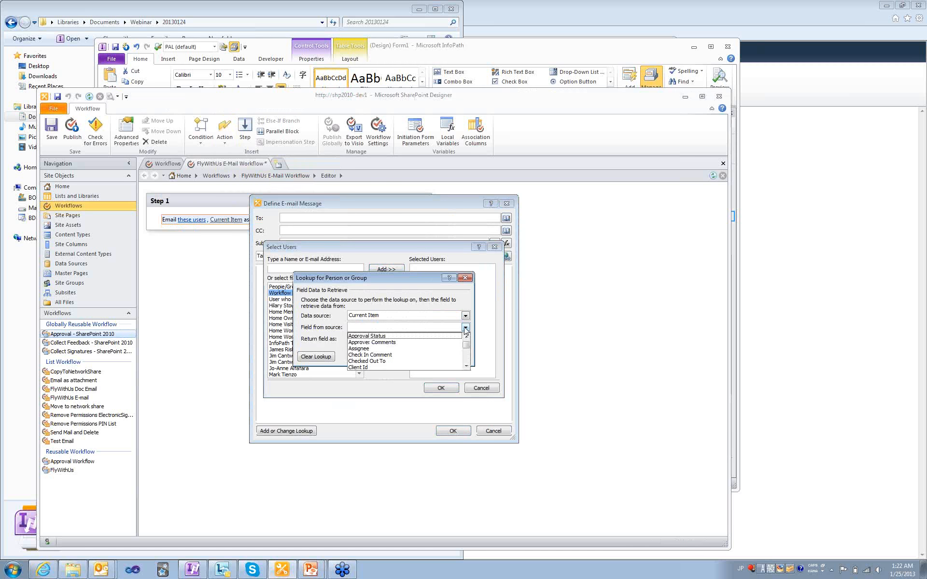
pyautogui.click(380, 349)
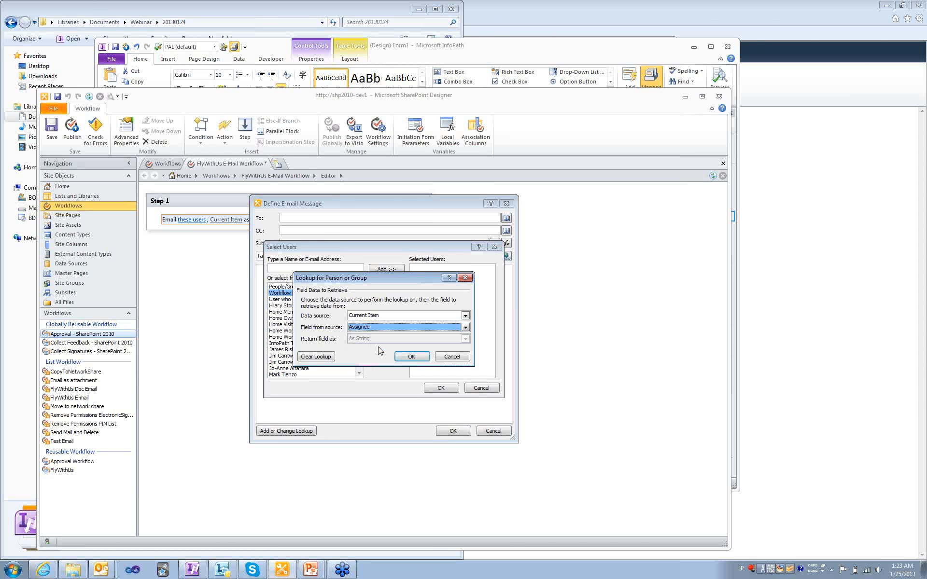
pyautogui.click(411, 356)
pyautogui.click(443, 387)
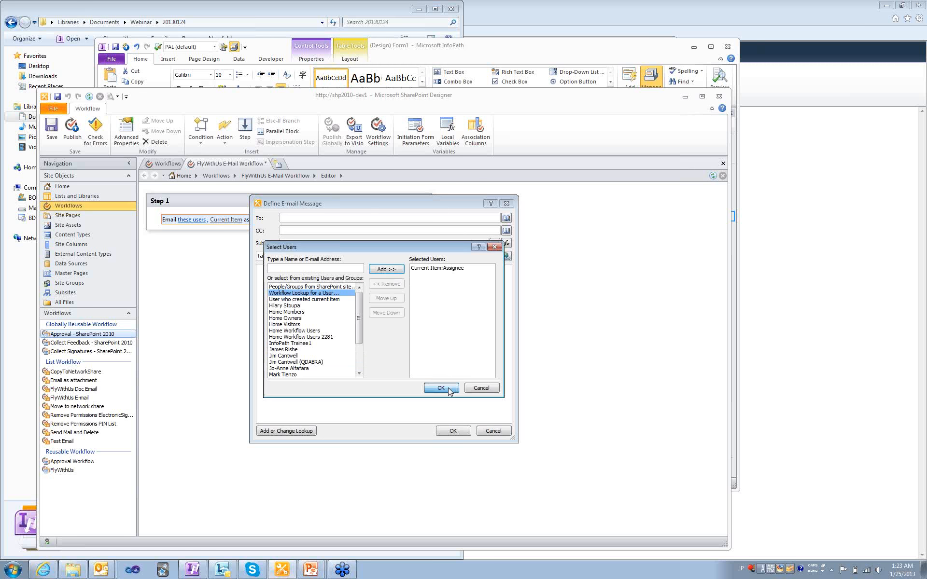
# - Set the e-mail subject to "A new form has been submitted" and accept the message definition
pyautogui.click(316, 243)
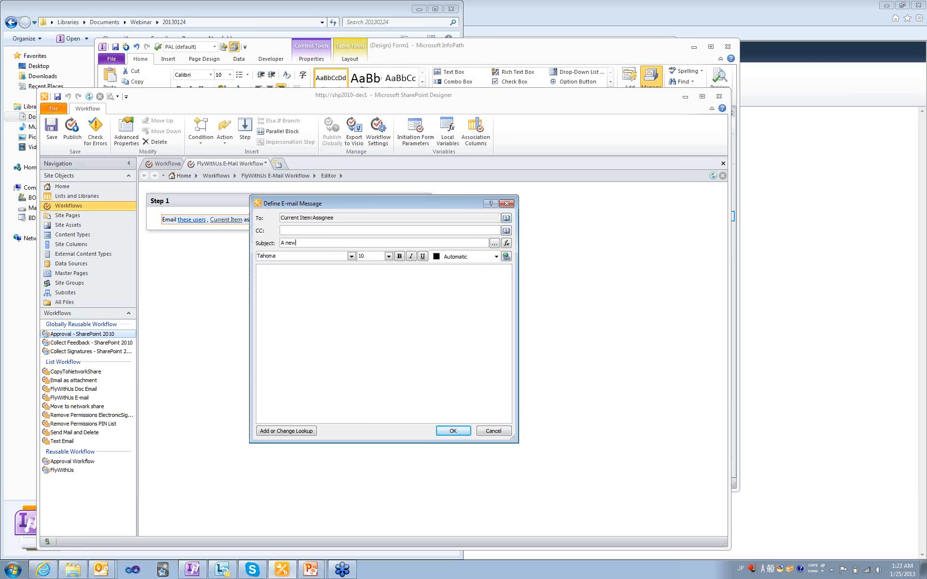
pyautogui.write('A new form has been submitted')
pyautogui.click(441, 433)
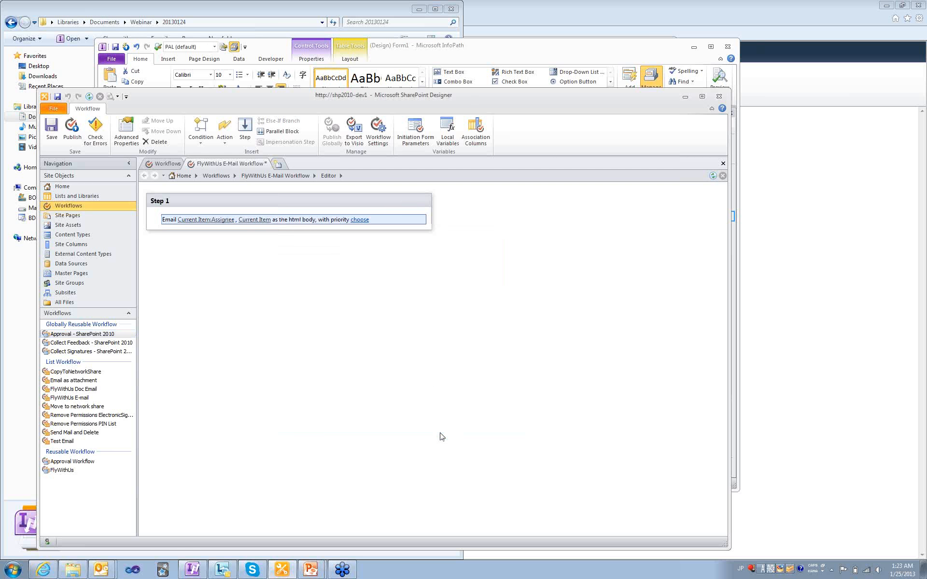
# - Use a FlyWithUsDocs item as the HTML body, choosing Name (for use in forms) as the field that identifies it
pyautogui.click(255, 221)
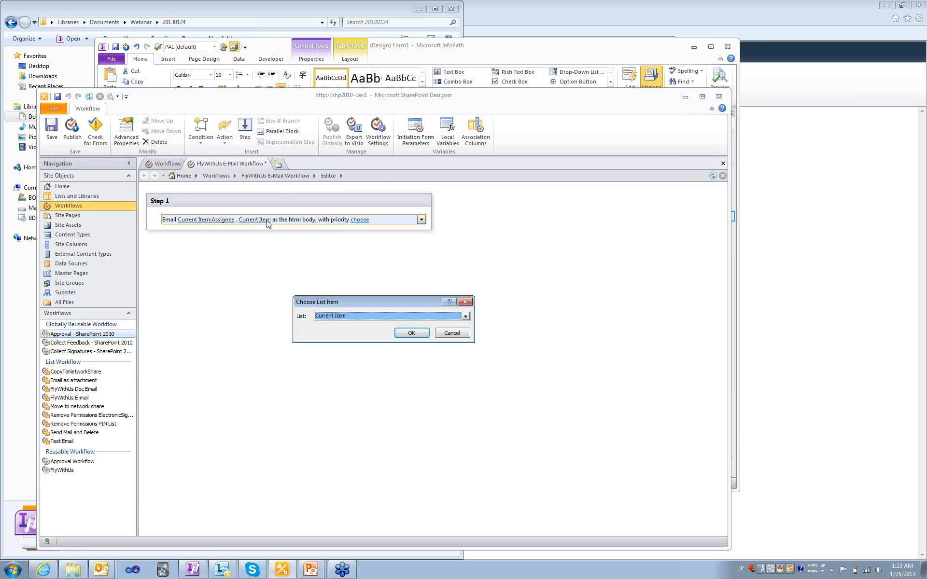
pyautogui.click(373, 318)
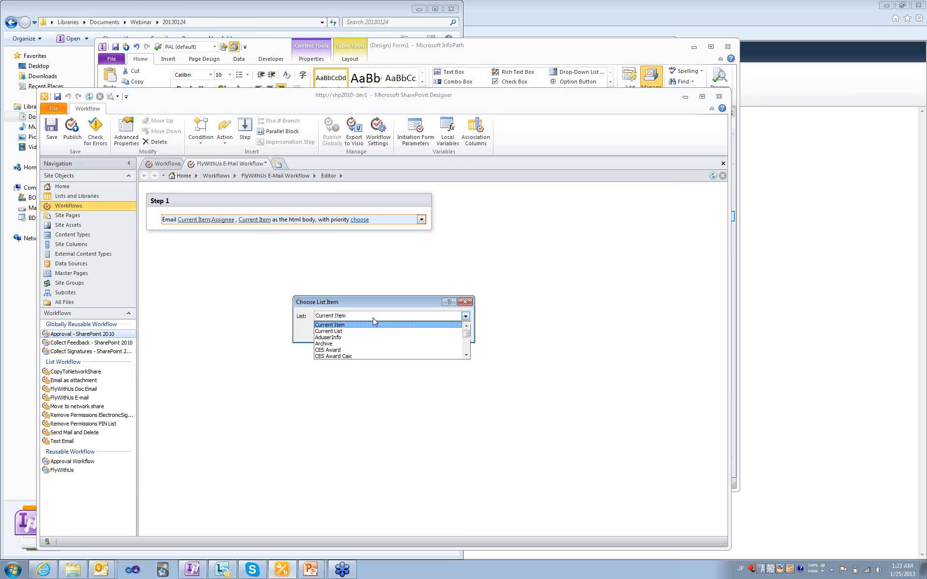
pyautogui.click(467, 349)
pyautogui.click(467, 347)
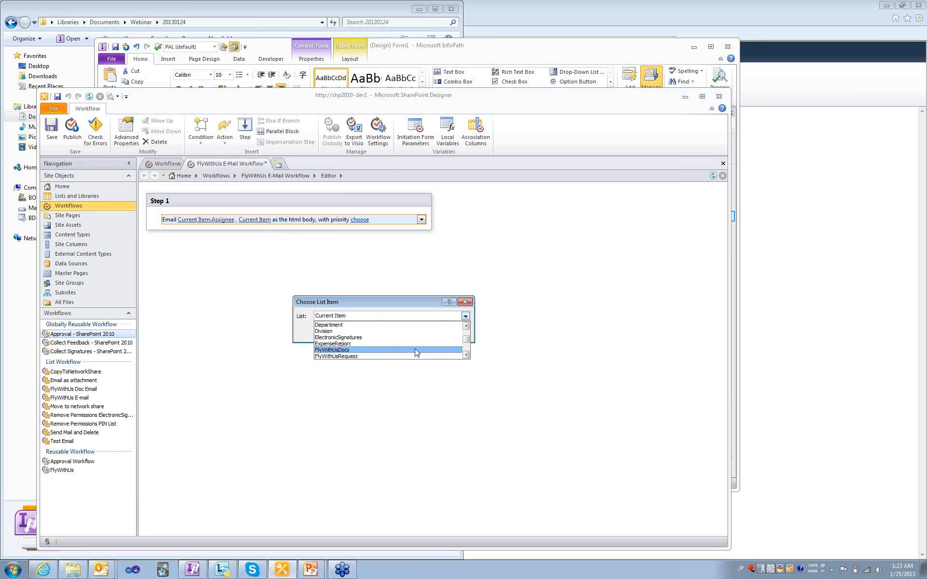
pyautogui.click(347, 351)
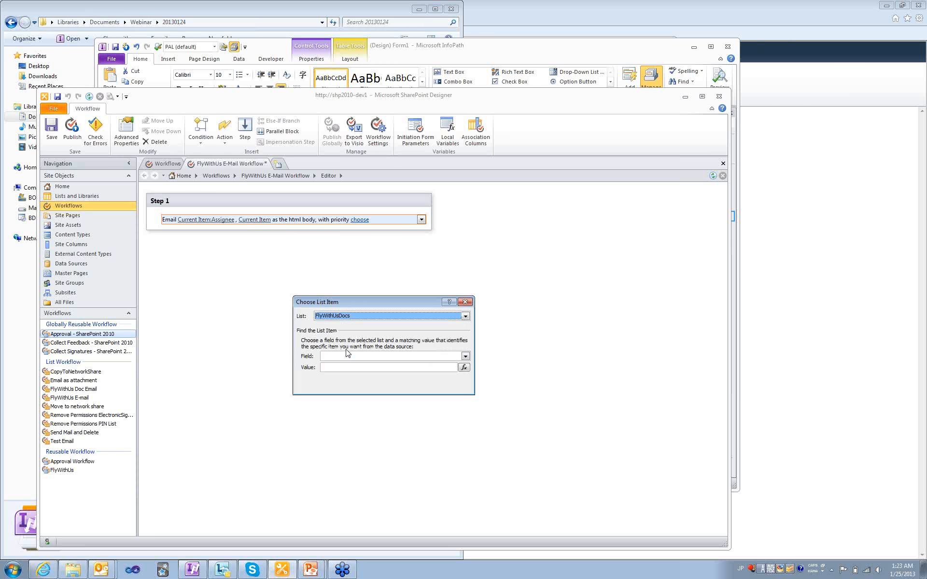
pyautogui.click(468, 357)
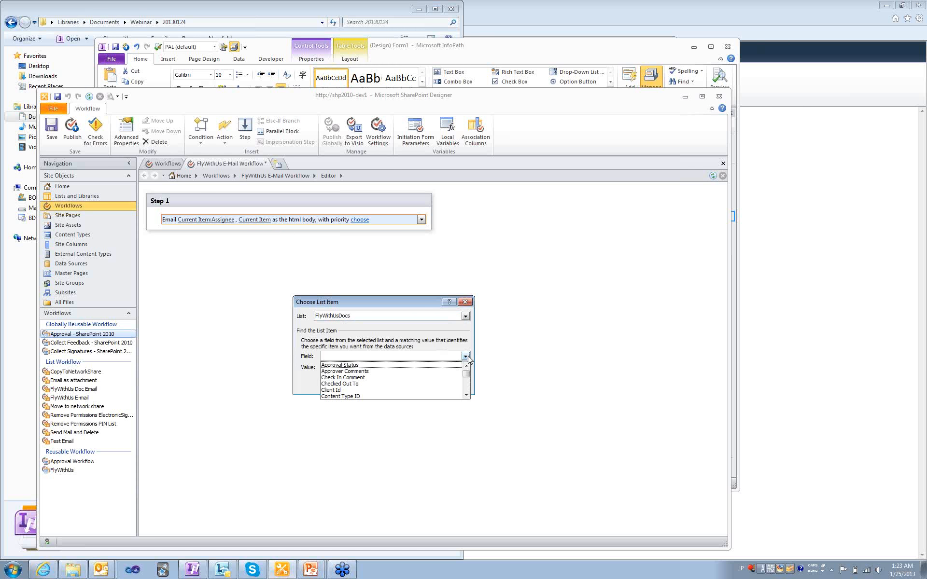
pyautogui.press('n')
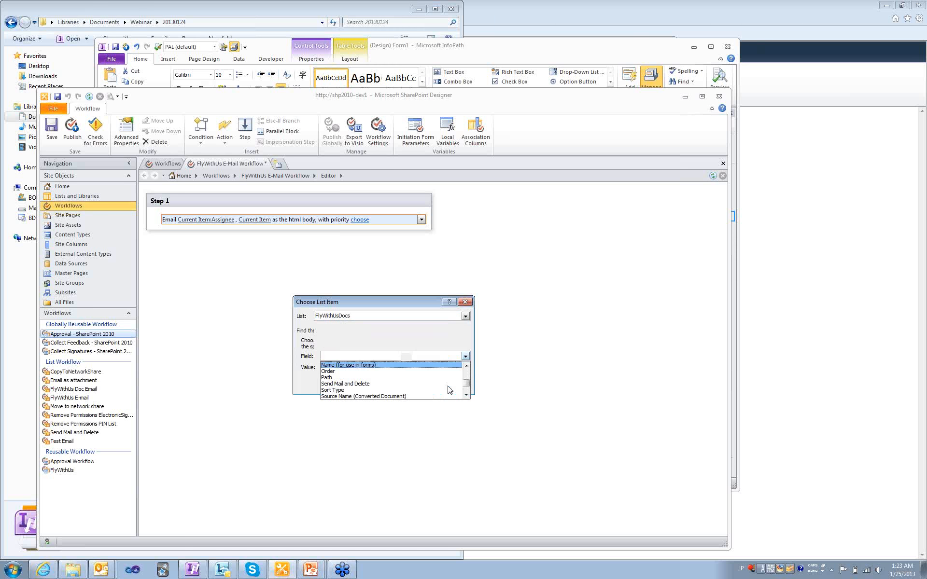
pyautogui.click(376, 365)
# - Match the list item to the current item's Q Rules Filename, accept the lookup, and set the e-mail priority to Normal
pyautogui.click(464, 368)
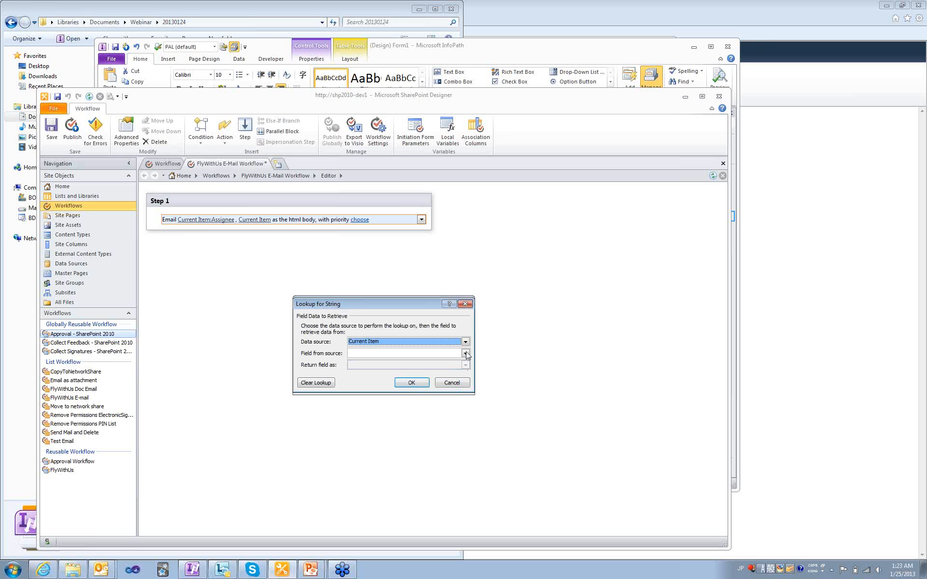
pyautogui.click(465, 353)
pyautogui.press('q')
pyautogui.press('q')
pyautogui.press('Up')
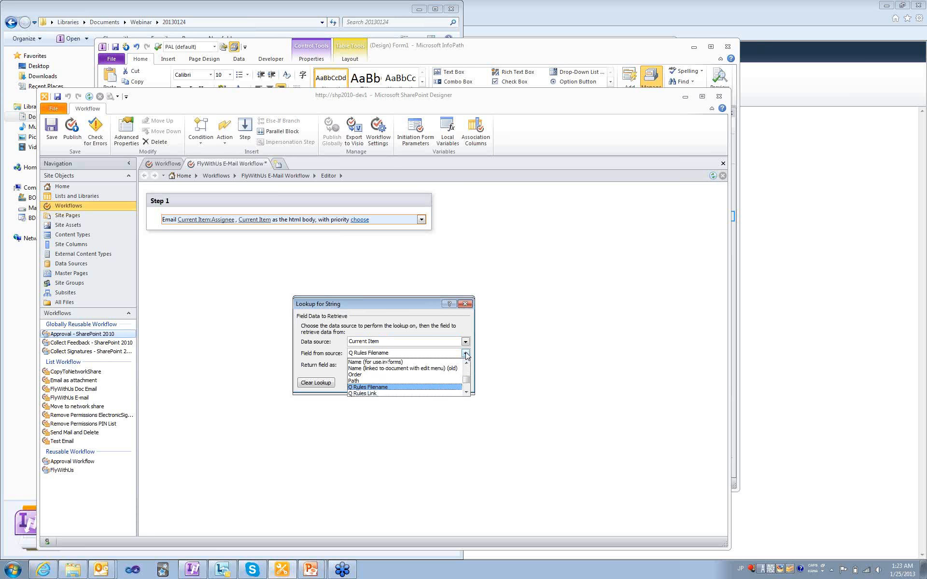
pyautogui.press('Return')
pyautogui.click(413, 383)
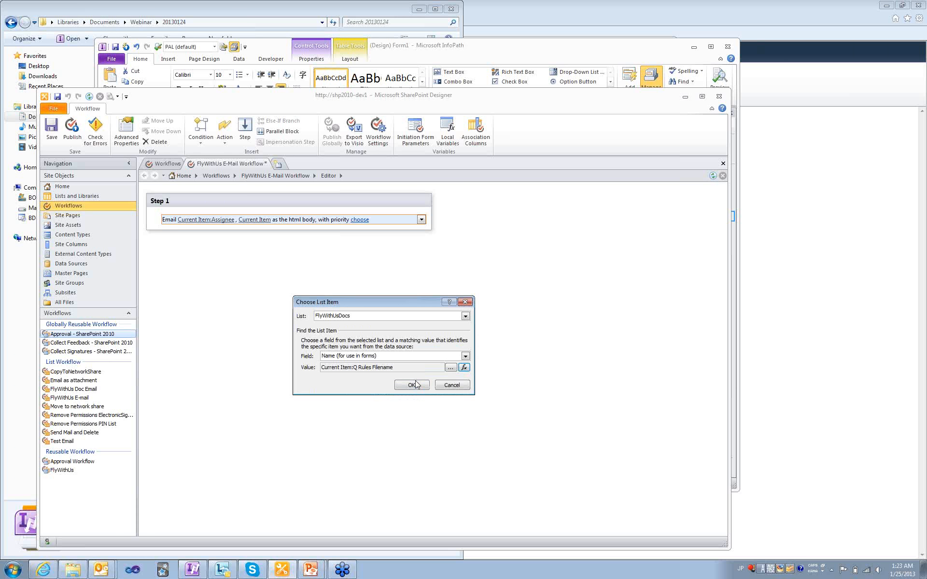
pyautogui.click(414, 386)
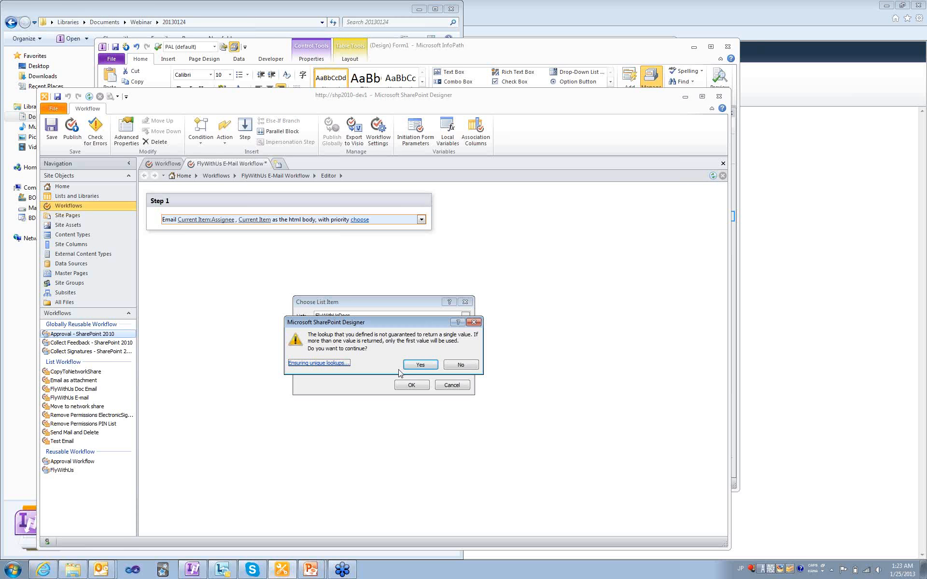
pyautogui.click(418, 367)
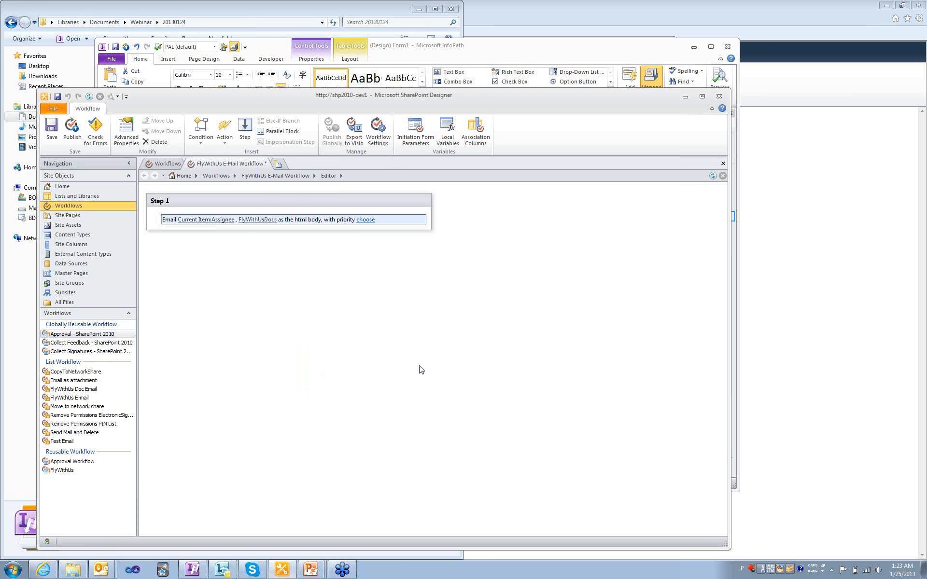
pyautogui.click(365, 220)
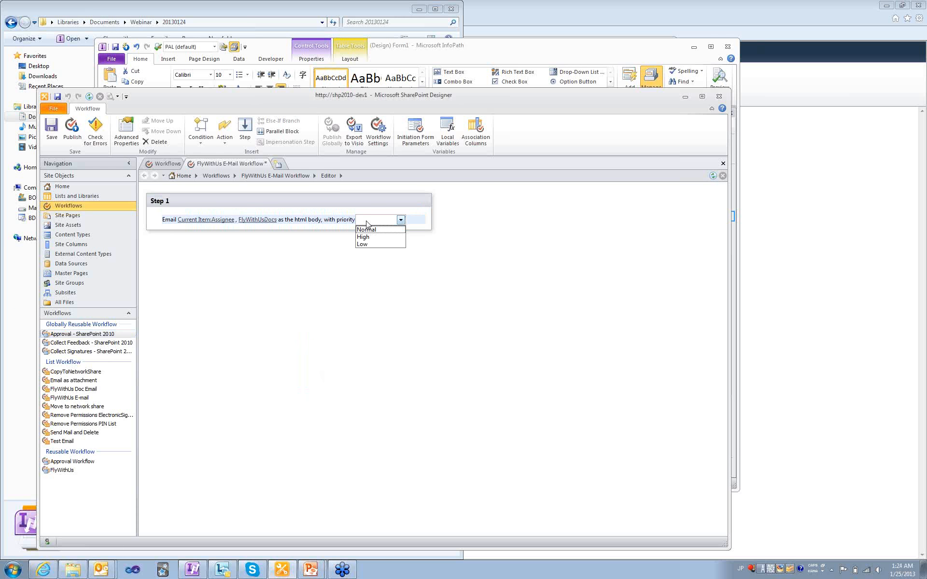
pyautogui.click(368, 230)
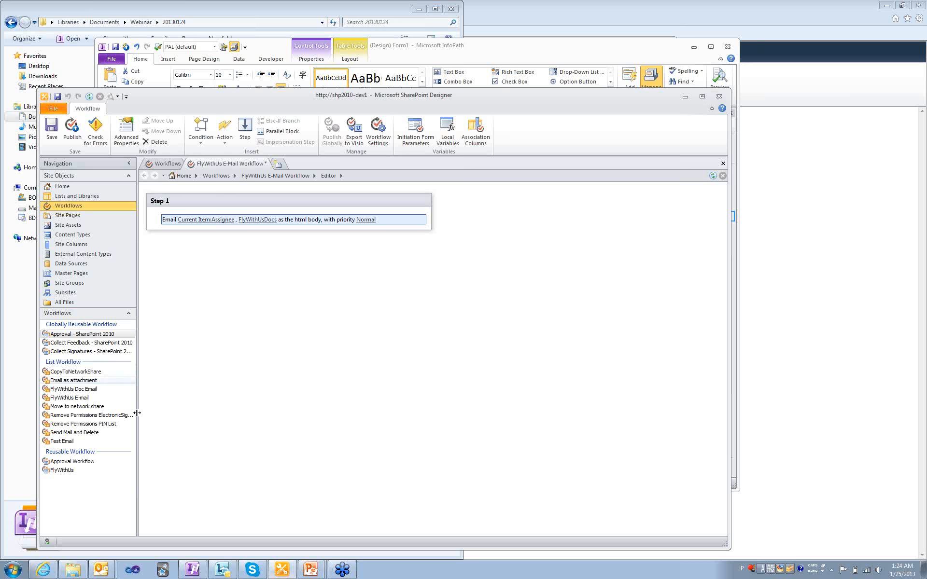
# - Open the existing FlyWithUs E-mail workflow in the editor to examine its e-mail action
pyautogui.click(90, 397)
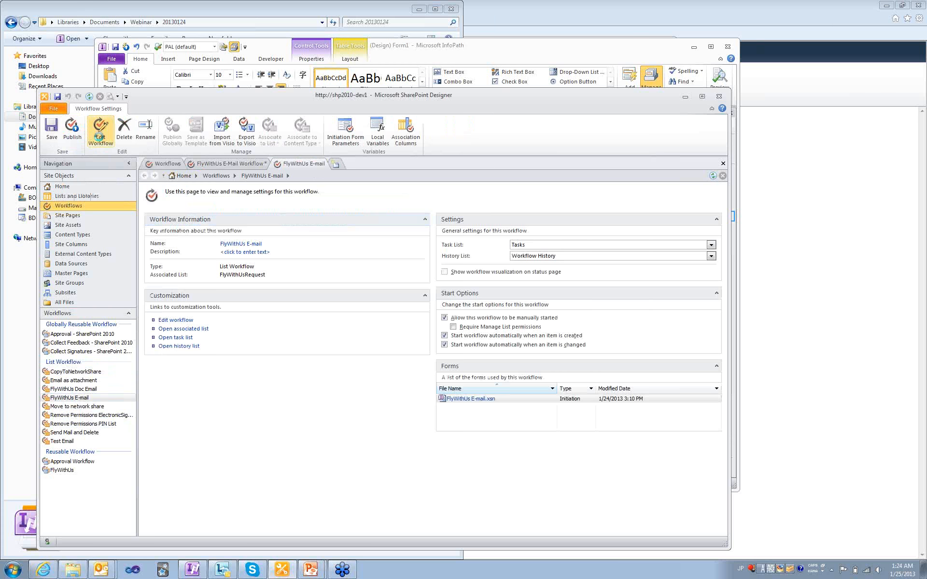
pyautogui.click(100, 129)
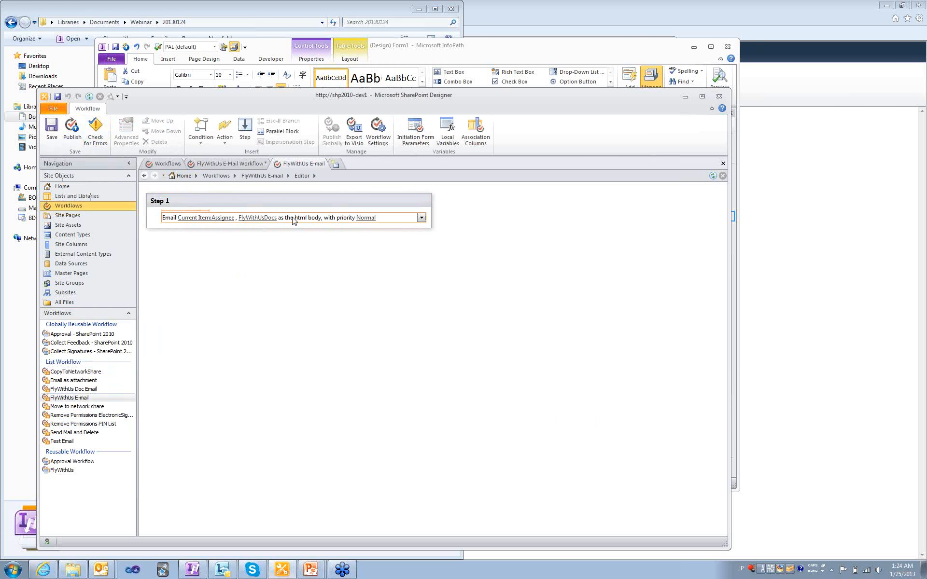
# - Switch to Internet Explorer, close the open form, and start a new form in the FlyWithUsRequest library
pyautogui.click(48, 572)
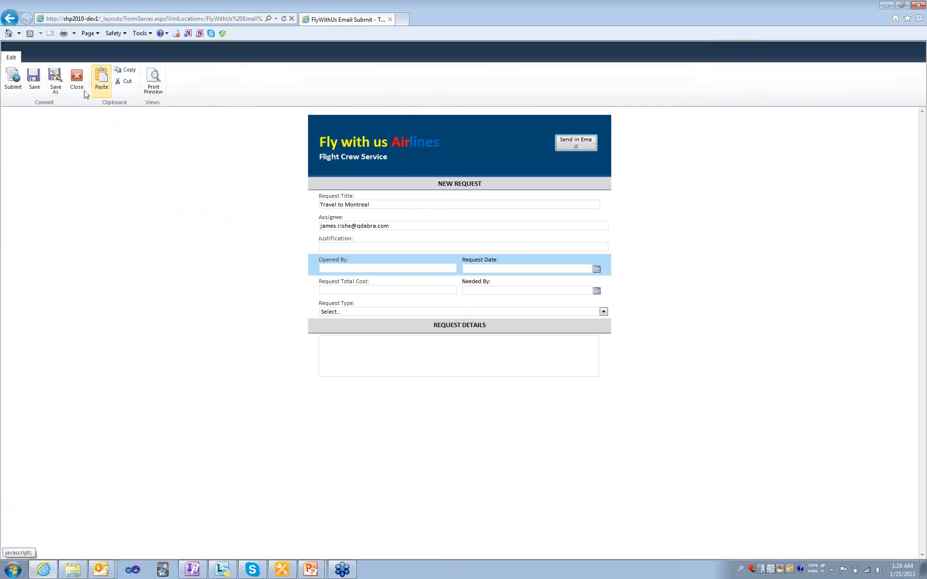
pyautogui.click(77, 82)
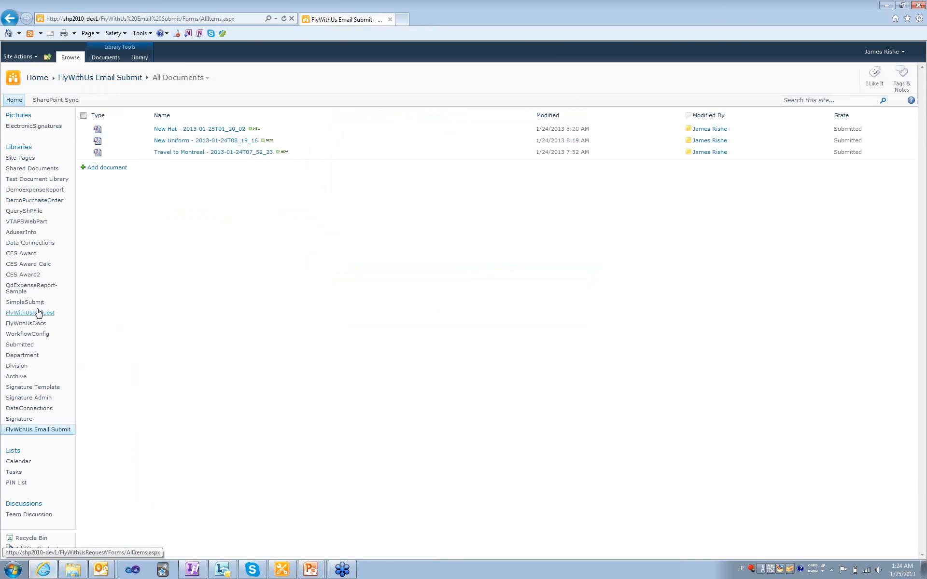
pyautogui.click(35, 314)
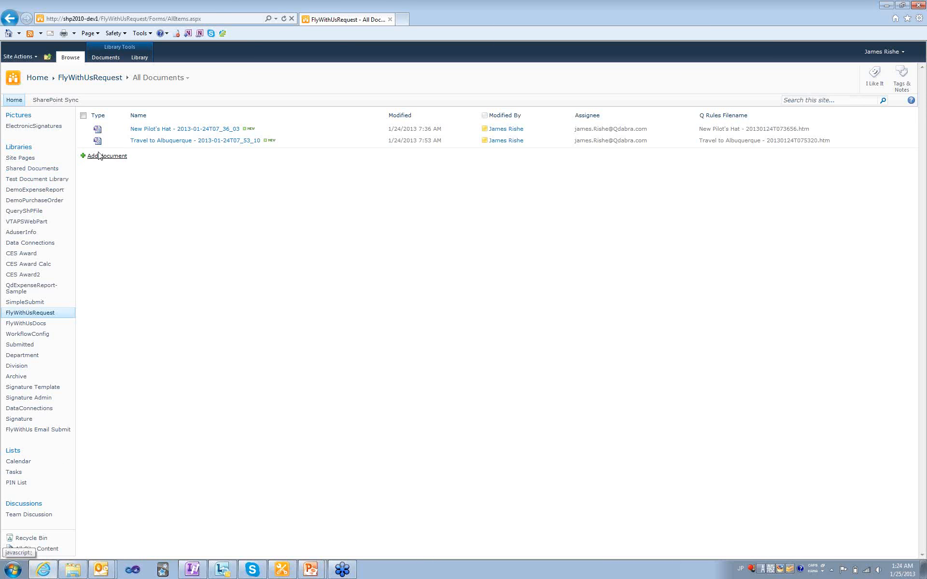
pyautogui.click(101, 157)
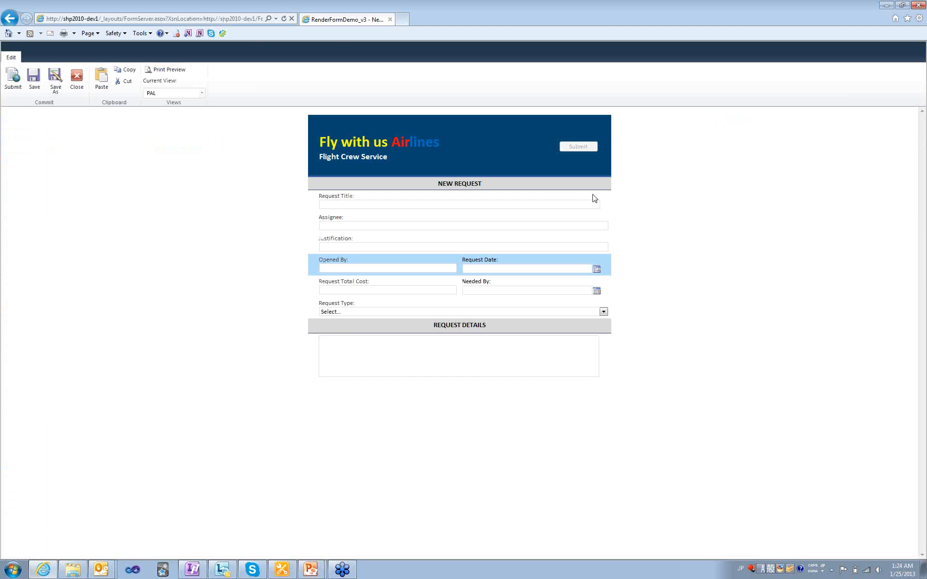
# - Fill in the request with title "New Laptop", the assignee's e-mail, justification "Need a new laptop" and request date 1/10/2013
pyautogui.click(523, 204)
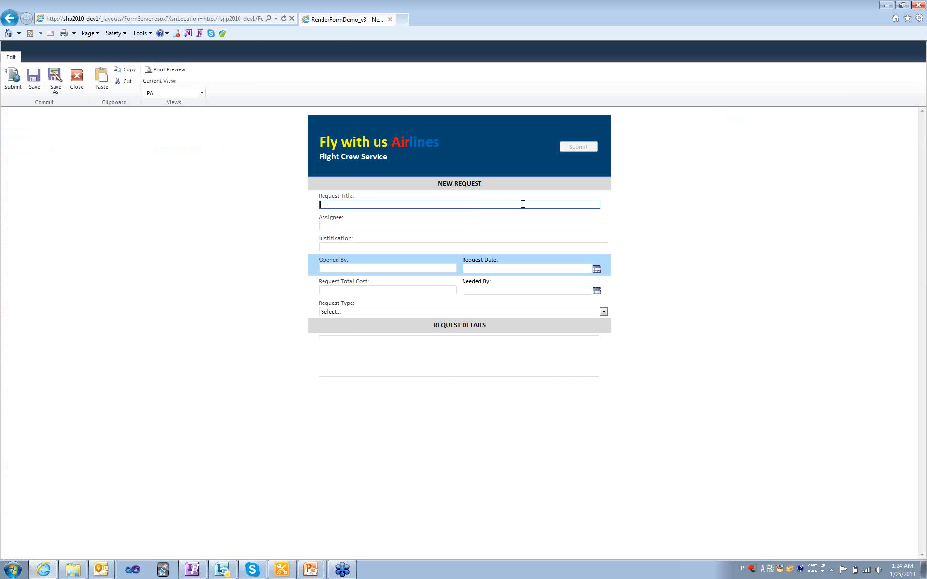
pyautogui.write('New Laptop')
pyautogui.click(456, 224)
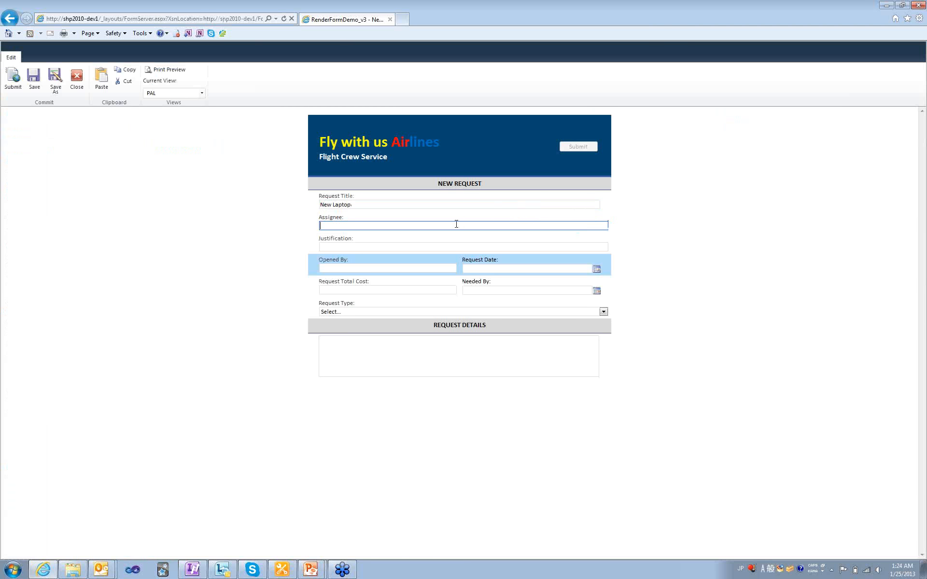
pyautogui.write('jame')
pyautogui.click(415, 234)
pyautogui.click(413, 246)
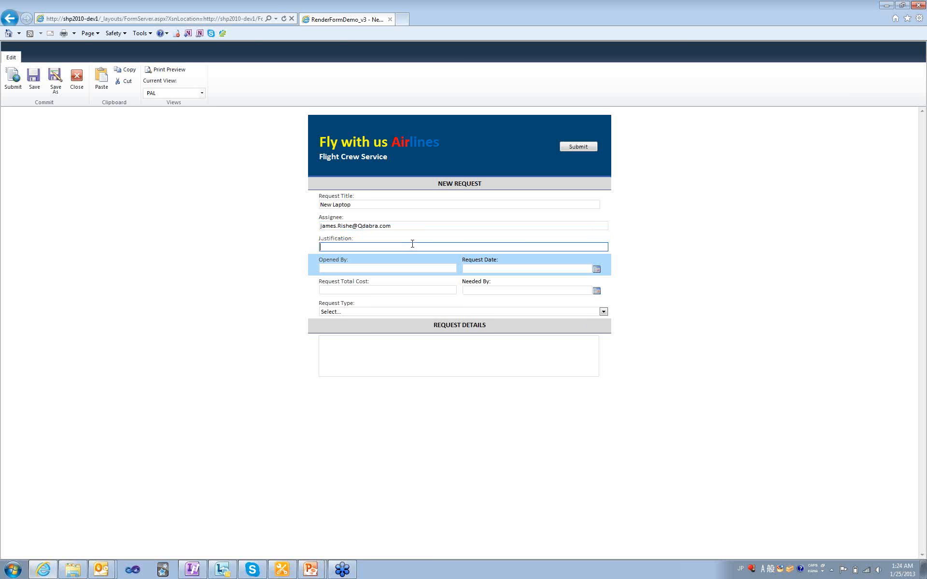
pyautogui.write('Need a new laptop')
pyautogui.click(597, 270)
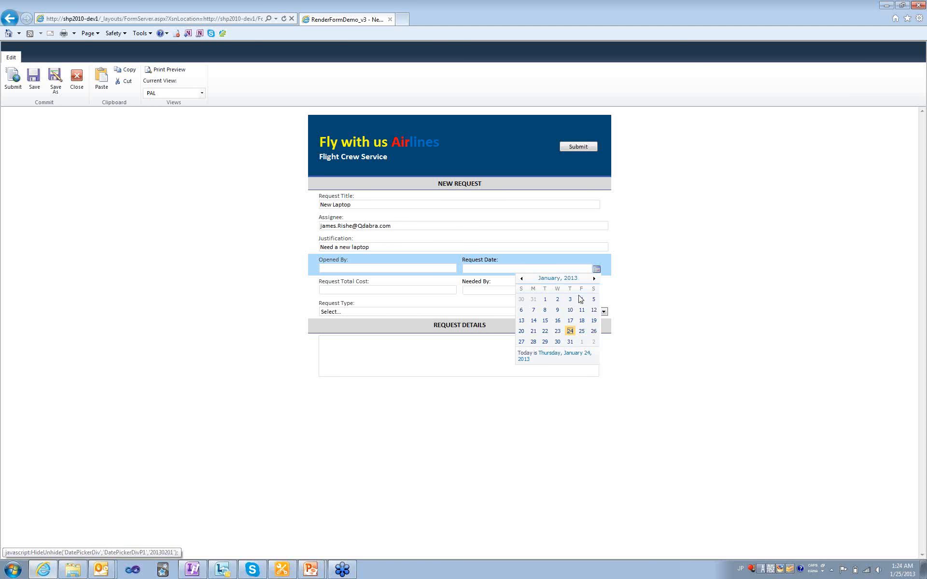
pyautogui.click(570, 311)
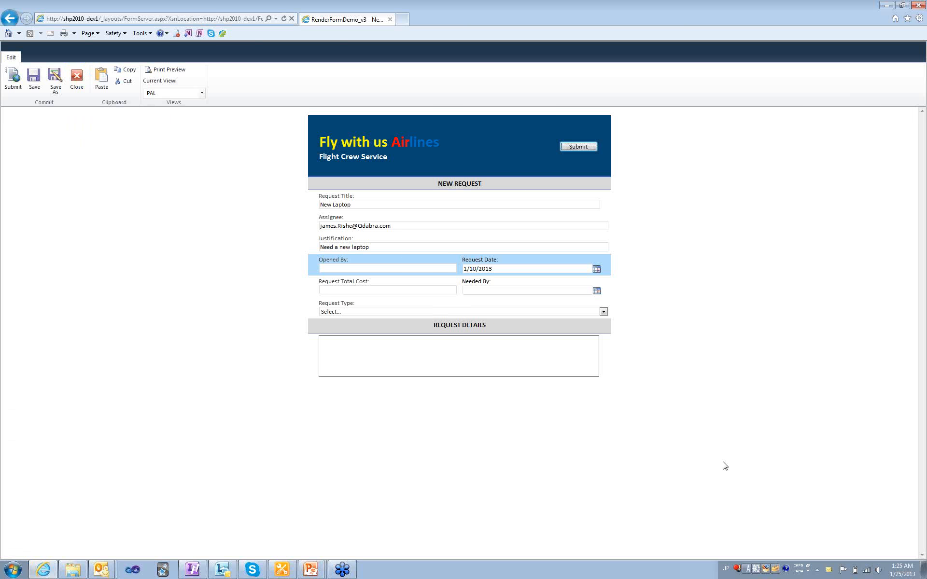
# - Open the newly received e-mail that contains the submitted request form
pyautogui.click(805, 521)
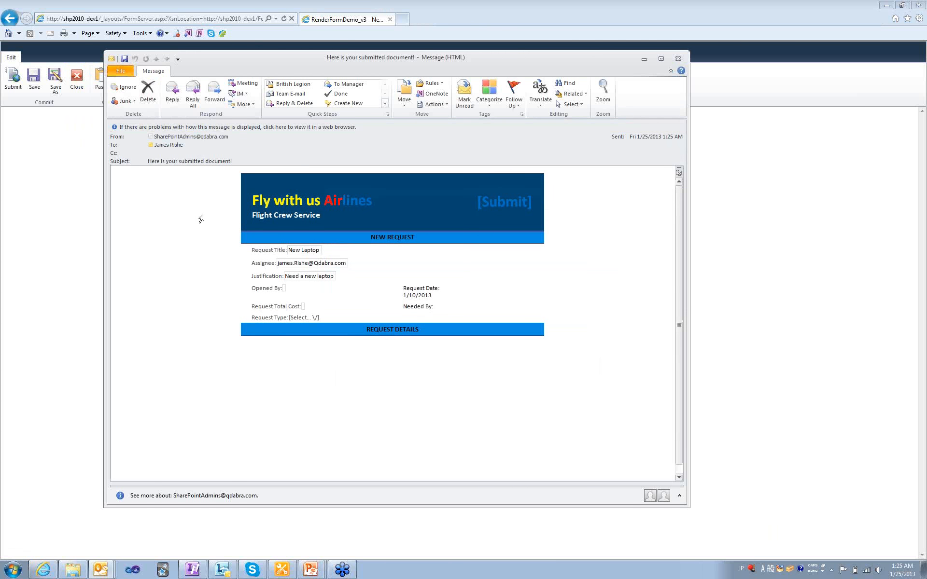
# - Examine the request date area in the received e-mail, and close the request form in Internet Explorer without saving its changes
pyautogui.moveTo(159, 147)
pyautogui.moveTo(420, 295); pyautogui.dragTo(451, 306)
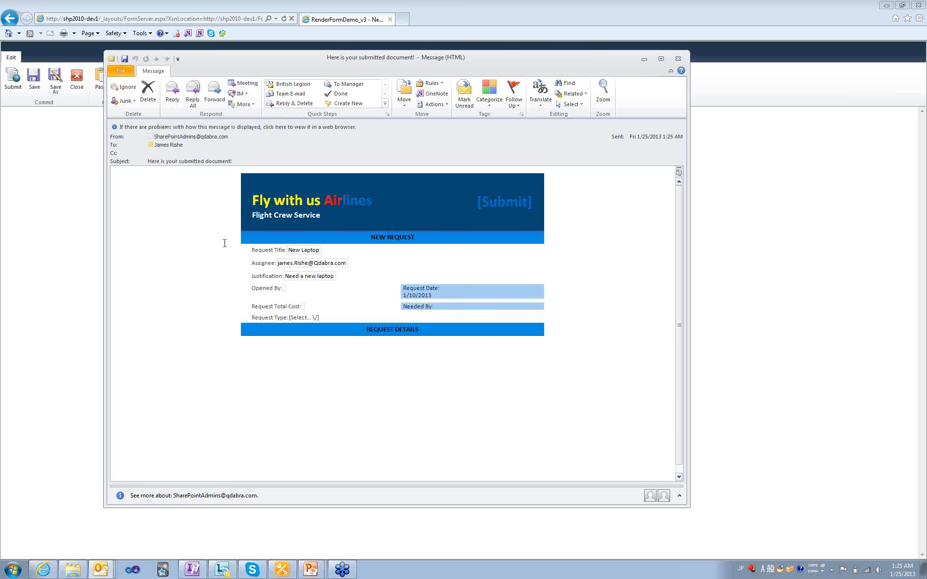
pyautogui.click(31, 153)
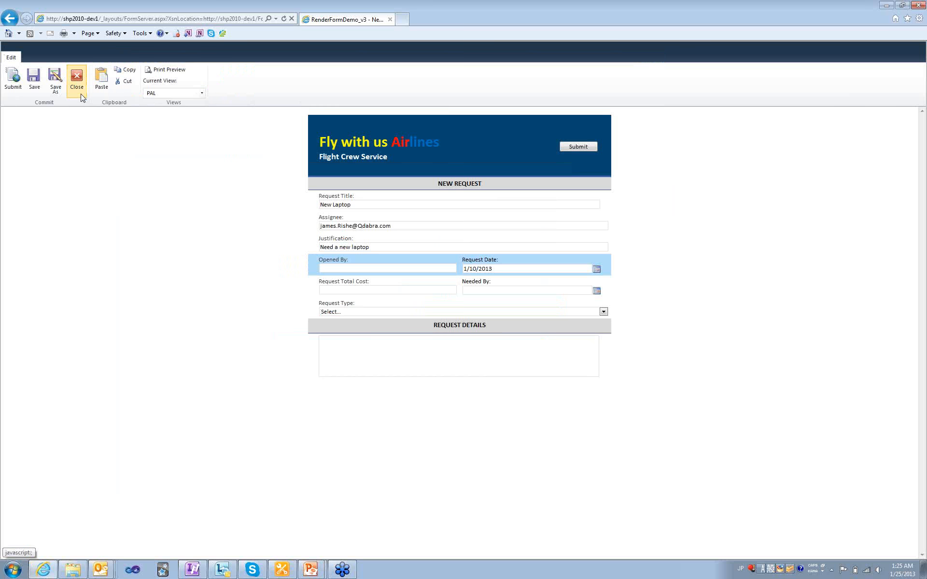
pyautogui.click(82, 96)
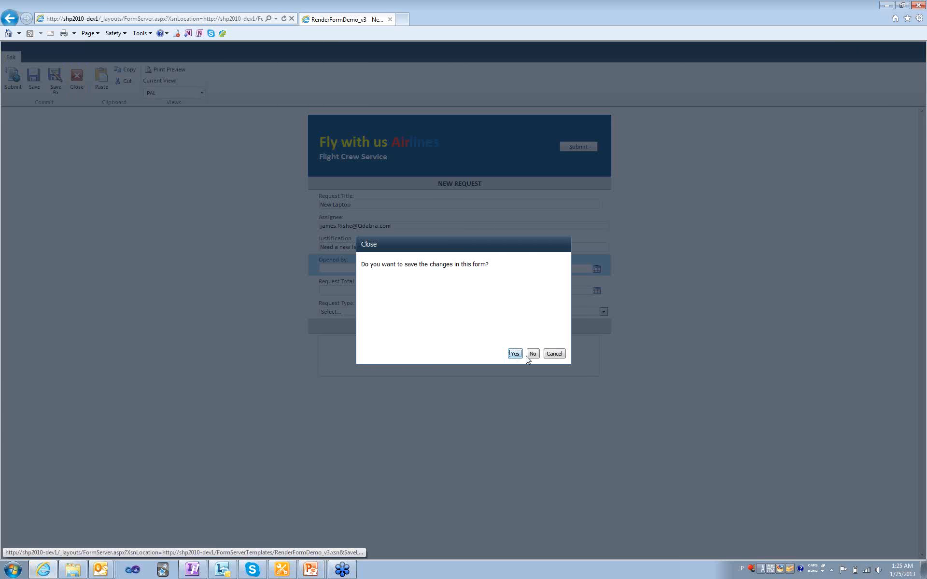
pyautogui.click(531, 356)
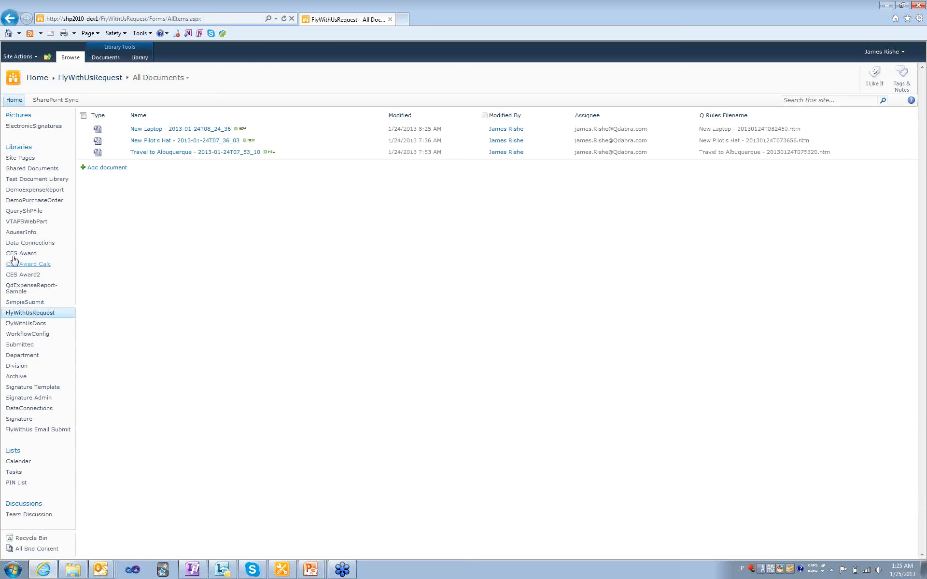
# - Go to the FlyWithUsDocs library, request the New Laptop - 20130124T082459 document, and dismiss the download offer
pyautogui.click(31, 323)
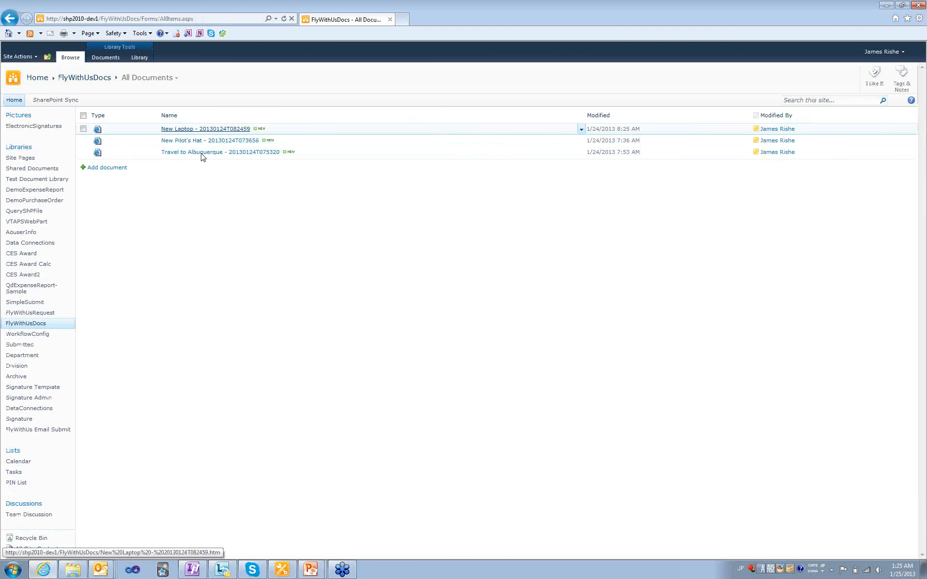
pyautogui.click(178, 130)
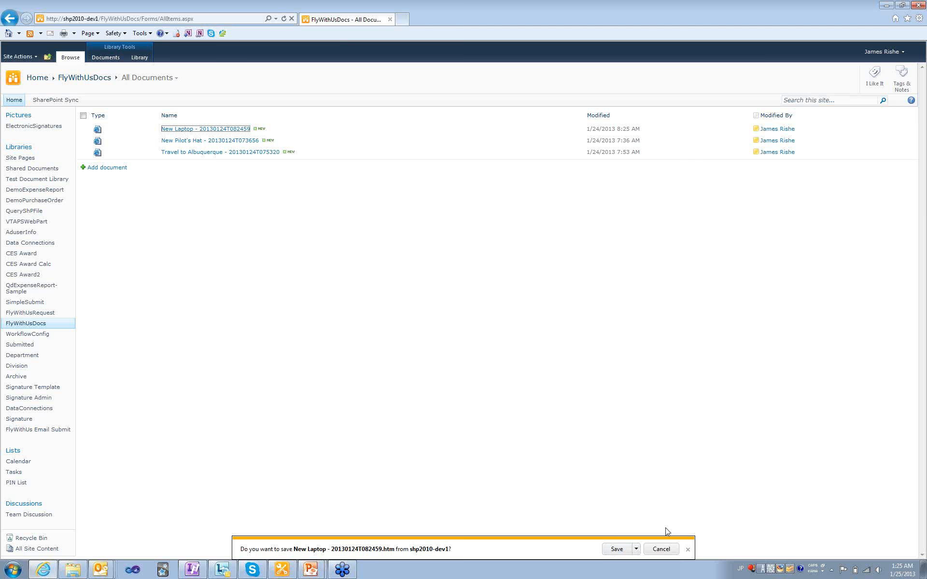
pyautogui.click(687, 549)
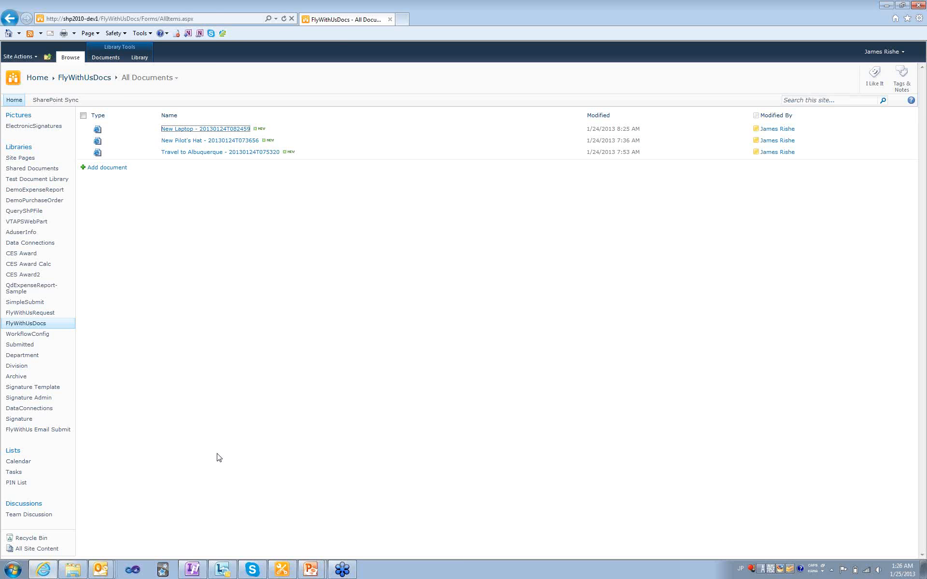
# - Switch to the PowerPoint slide show and advance to the Qdabra InfoPath Training slide
pyautogui.moveTo(309, 569)
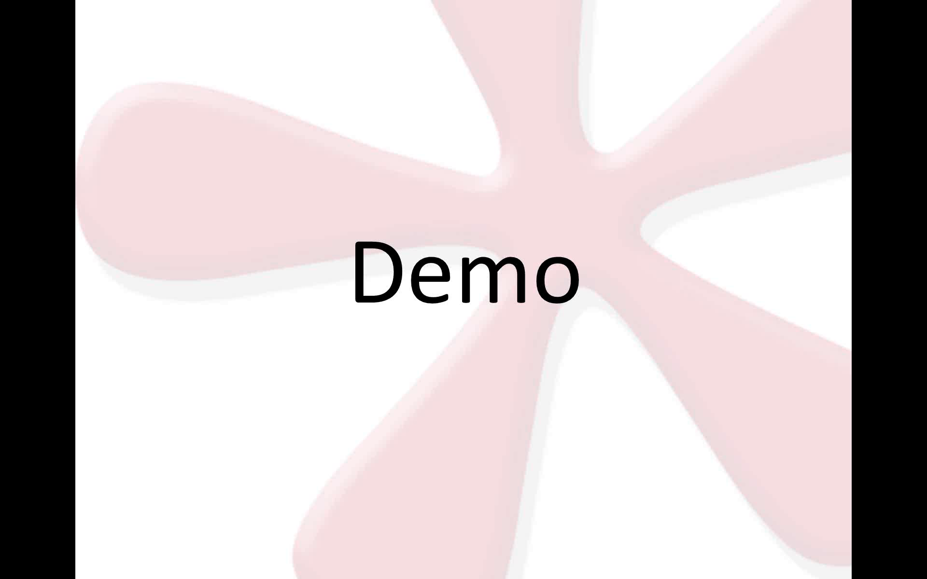
pyautogui.press('Right')
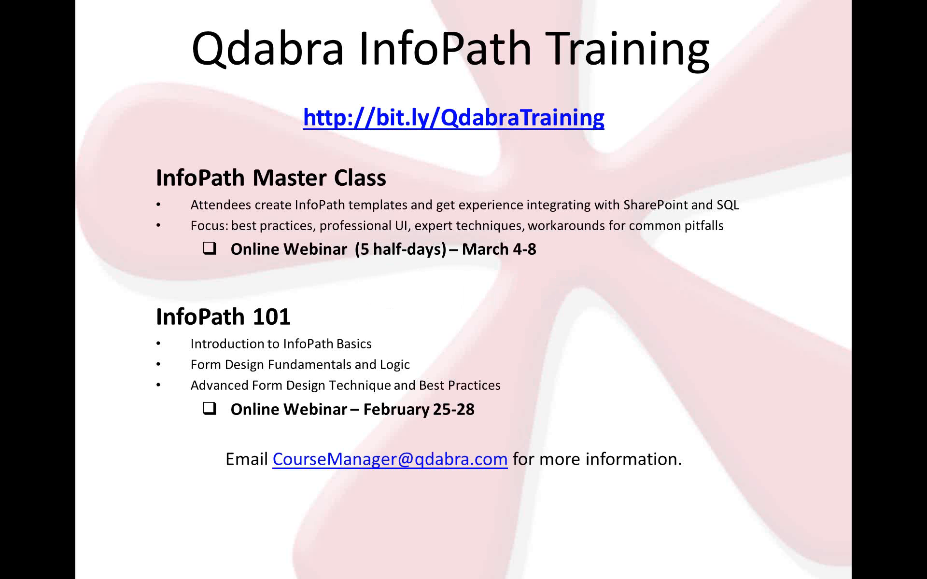